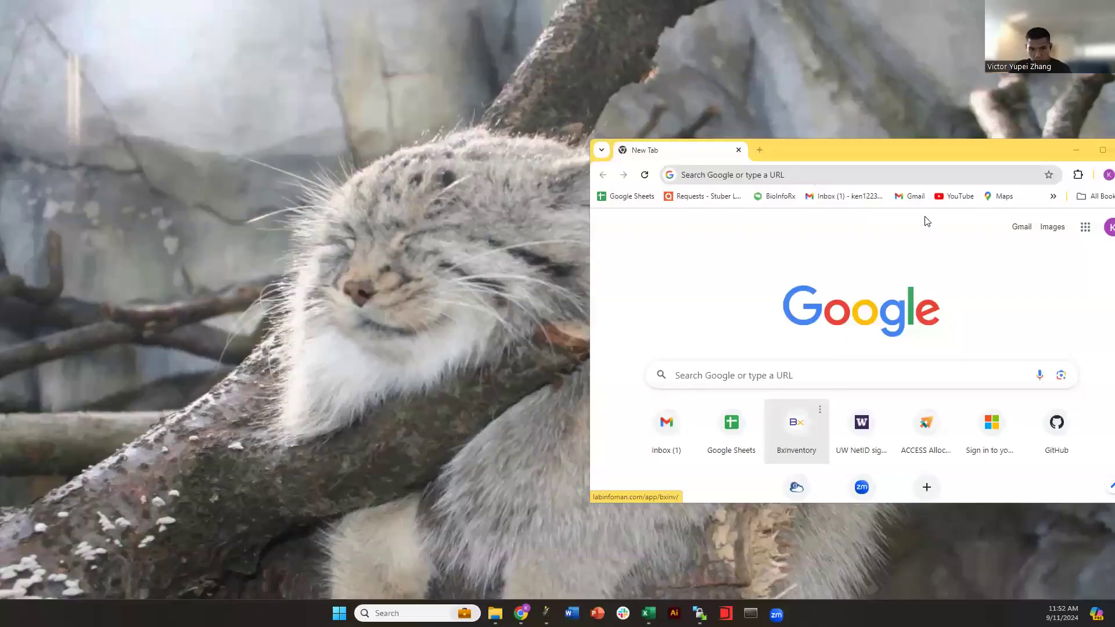
# Maximize the browser window and open the Globus web app.
pyautogui.doubleClick(877, 150)
pyautogui.click(372, 38)
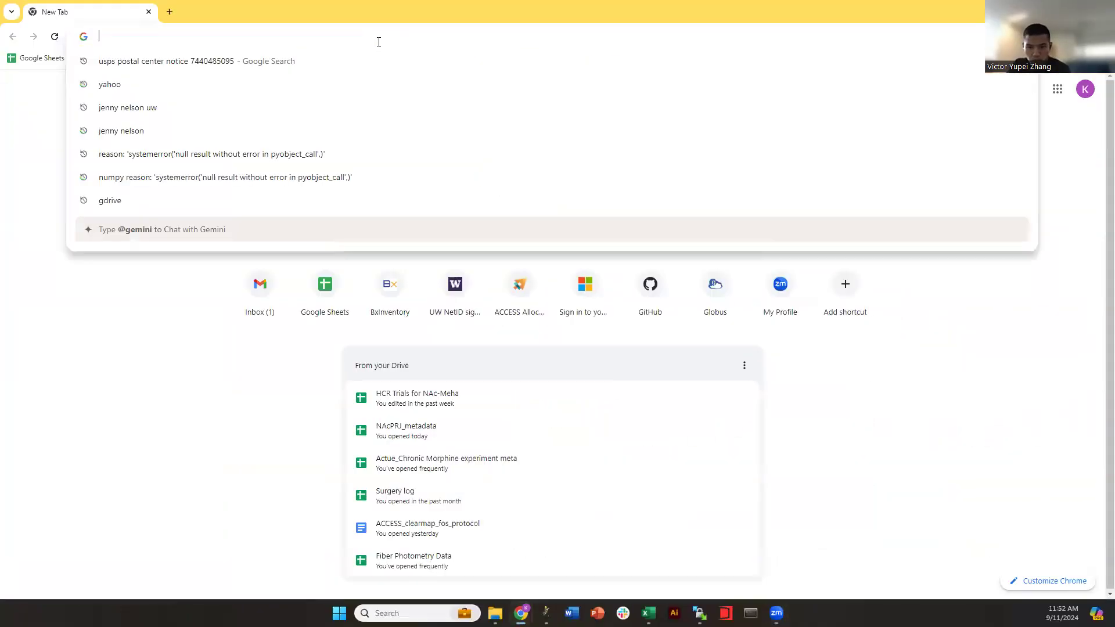
pyautogui.write('globus')
pyautogui.press('Return')
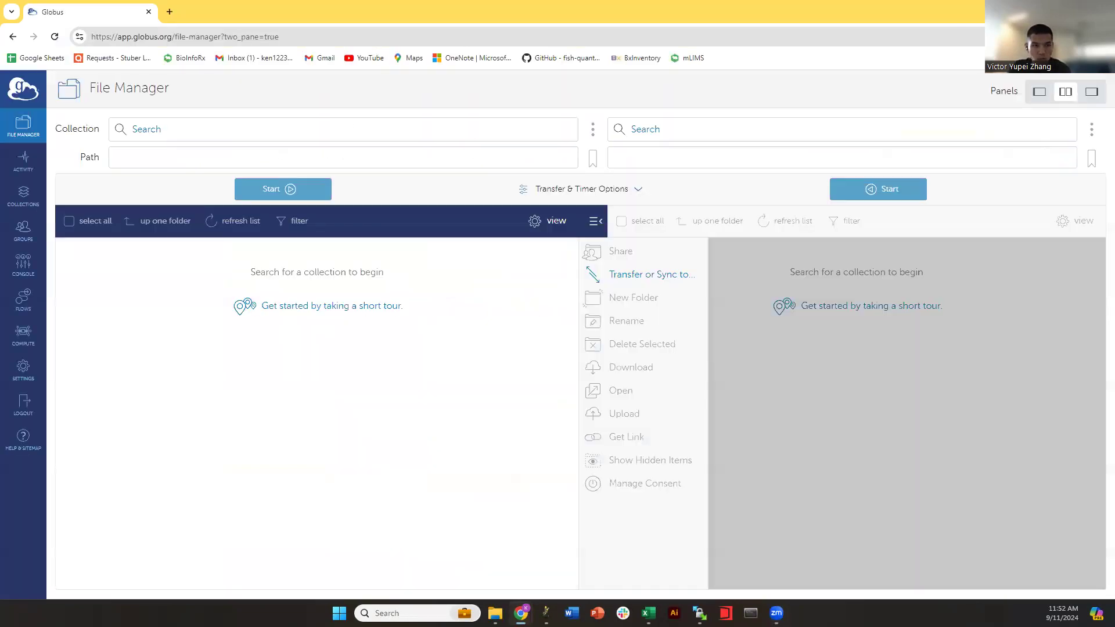
# Log out of the Globus web app and return to its login page.
pyautogui.click(29, 96)
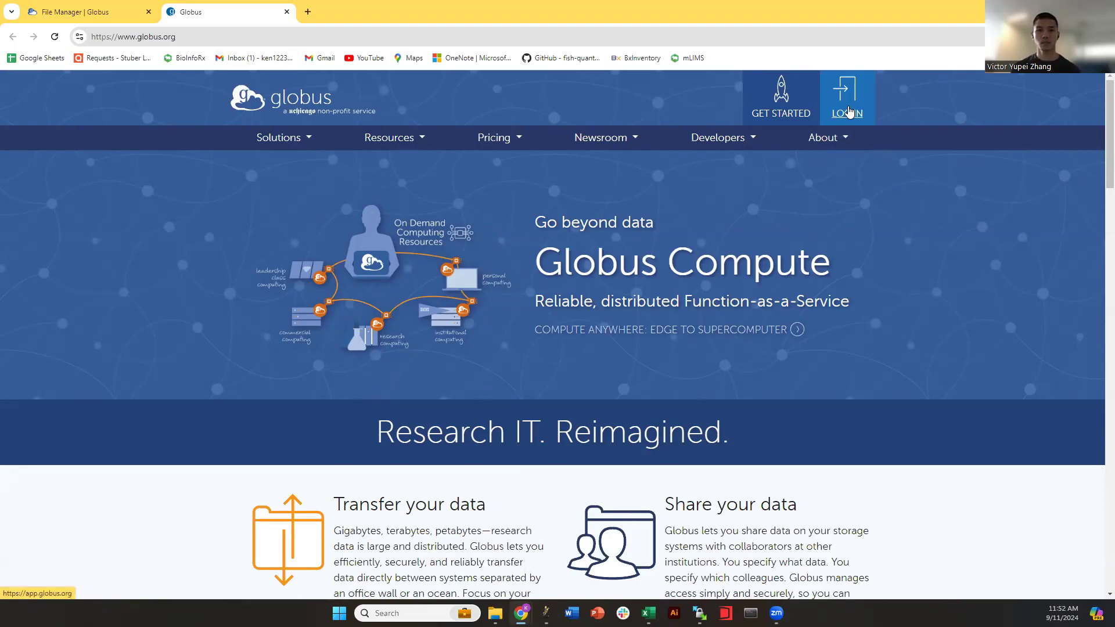
pyautogui.click(848, 111)
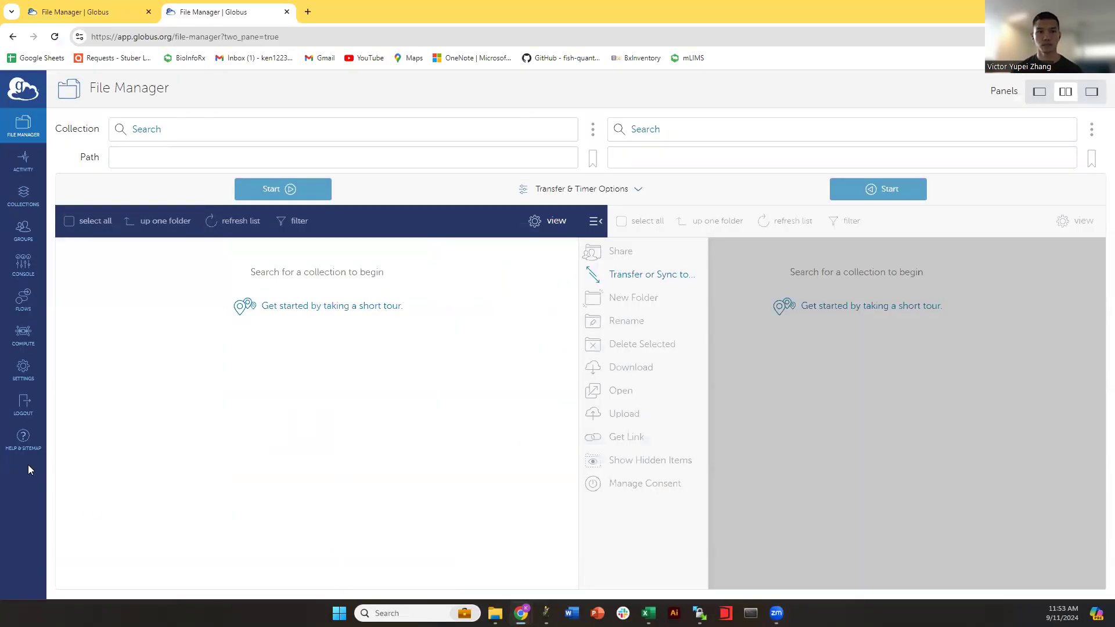
pyautogui.click(24, 407)
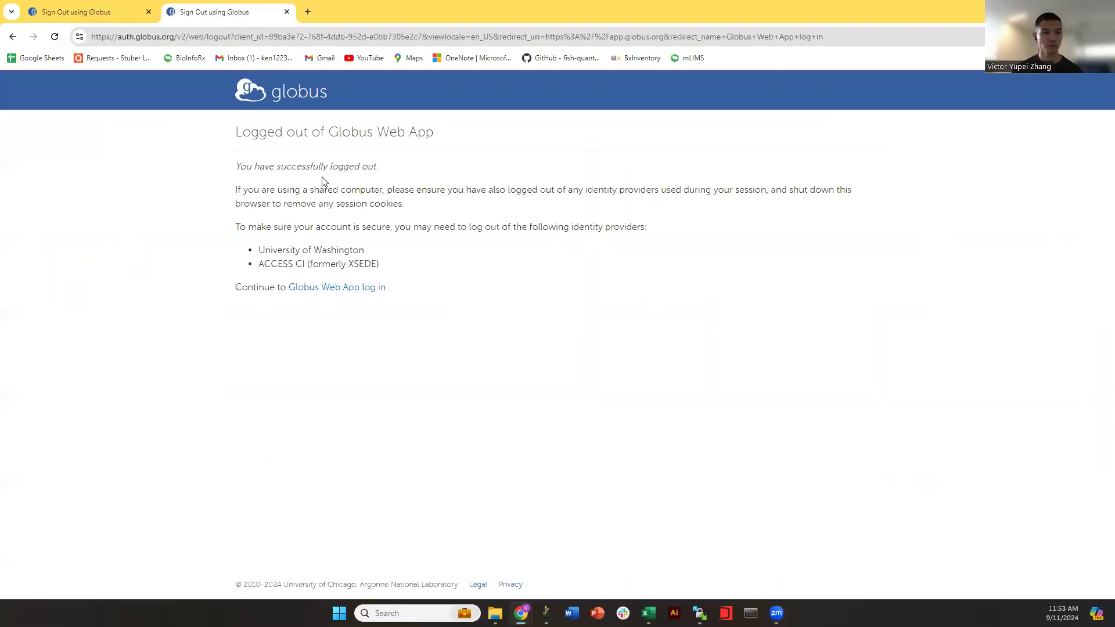
pyautogui.click(320, 287)
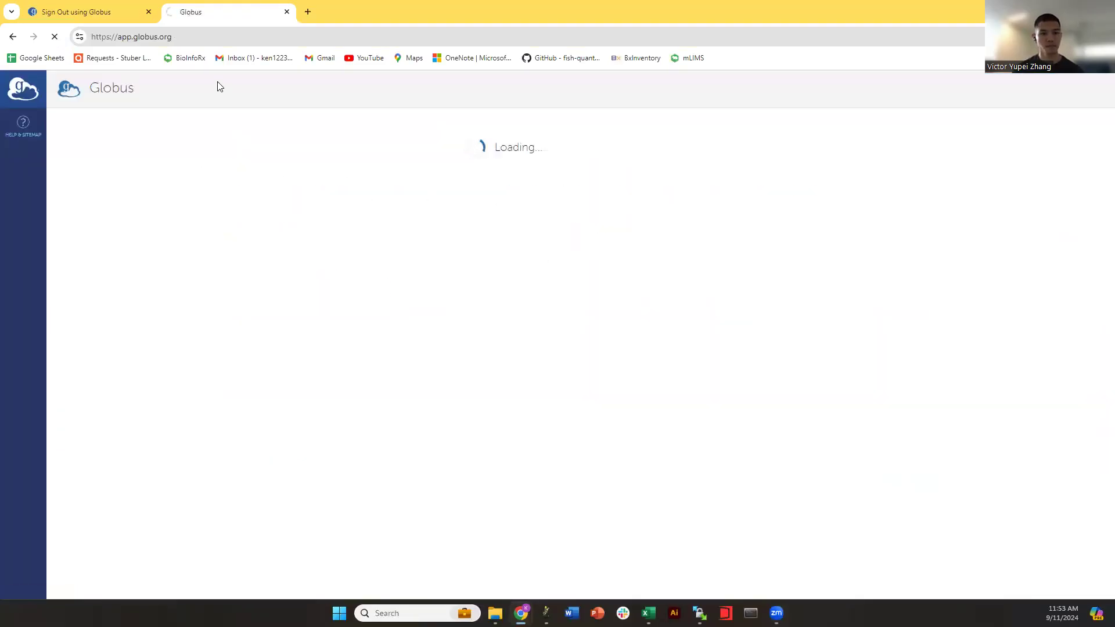
# Choose ACCESS CI (formerly XSEDE) as the organizational login for Globus and continue to its sign-in page.
pyautogui.click(460, 211)
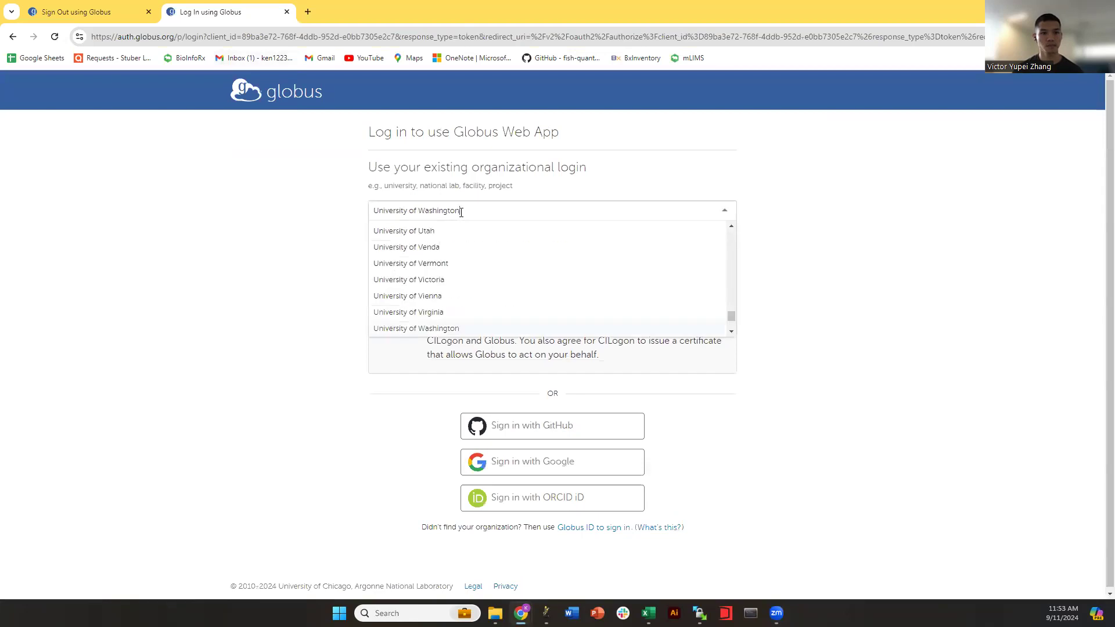
pyautogui.moveTo(731, 317); pyautogui.dragTo(733, 327)
pyautogui.scroll(4, 730, 323)
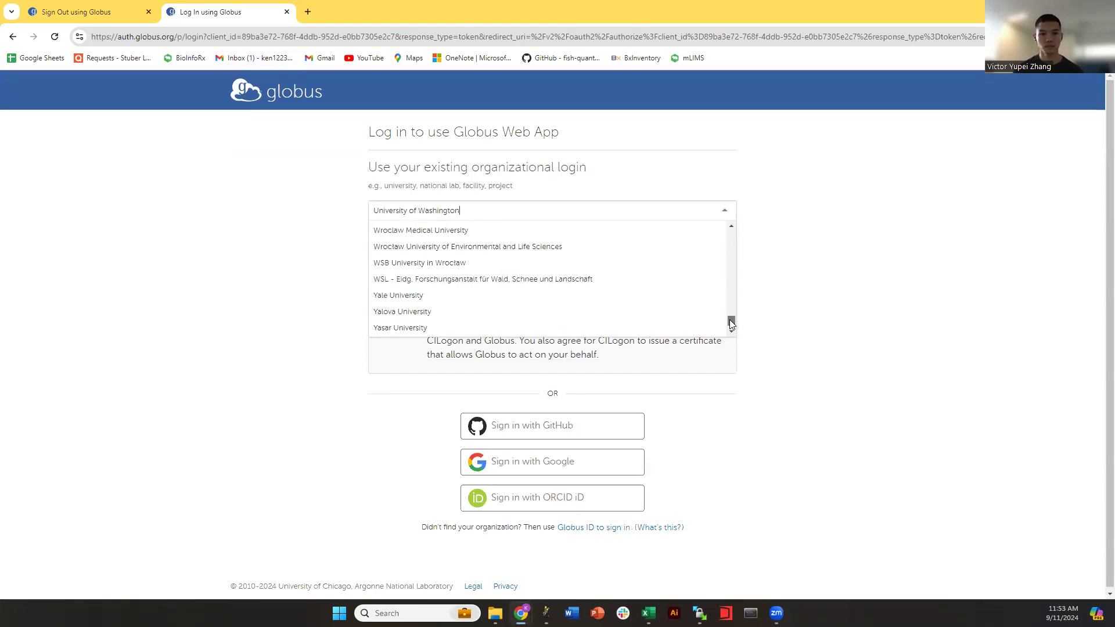
pyautogui.scroll(-3, 732, 324)
pyautogui.press('Up')
pyautogui.write('access')
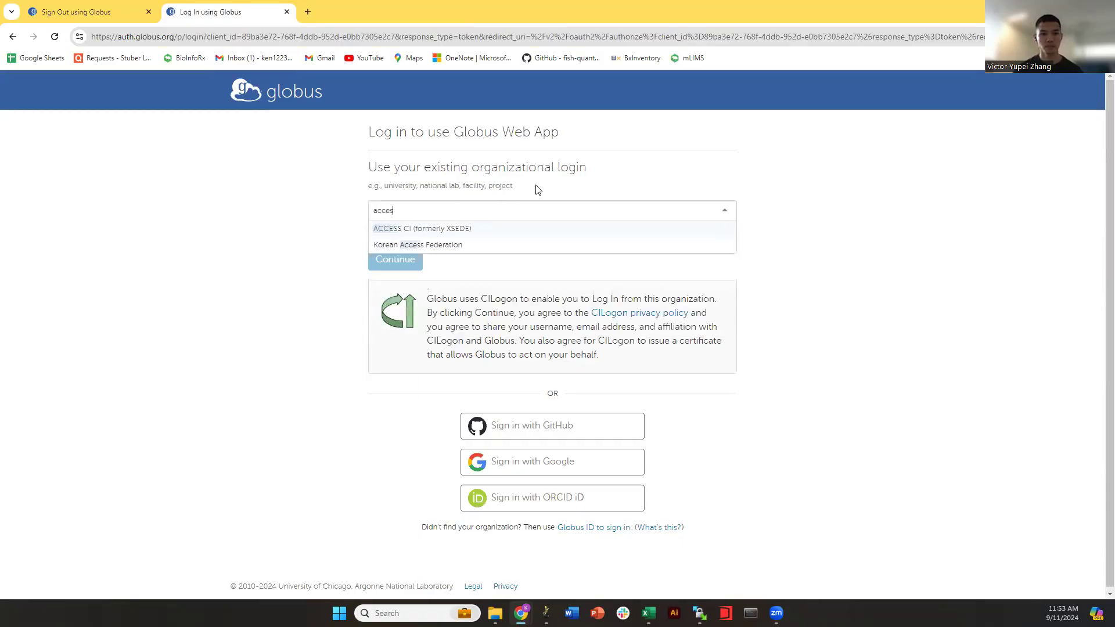
pyautogui.click(488, 228)
pyautogui.click(390, 260)
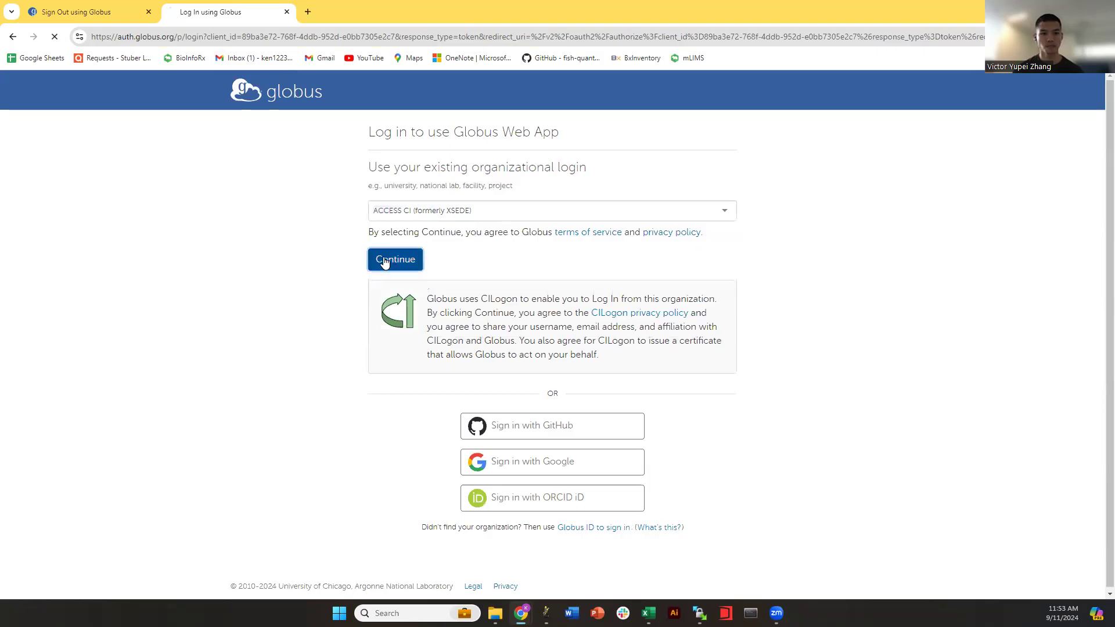
# Complete the ACCESS sign-in and close the old signed-out Globus tab.
pyautogui.click(530, 246)
pyautogui.click(407, 317)
pyautogui.click(522, 347)
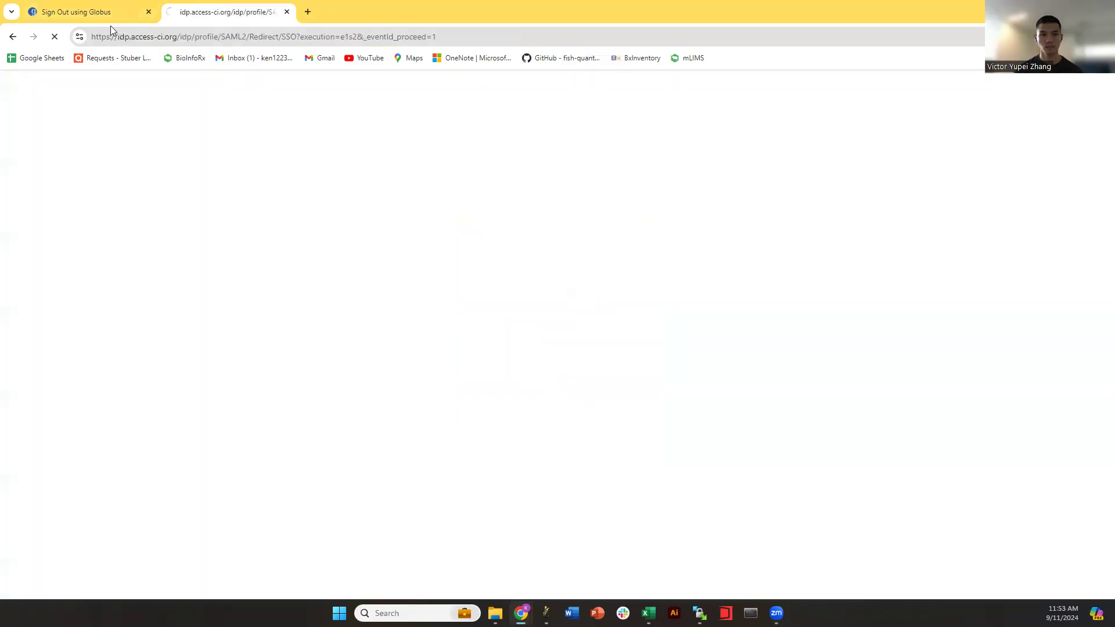
pyautogui.middleClick(85, 16)
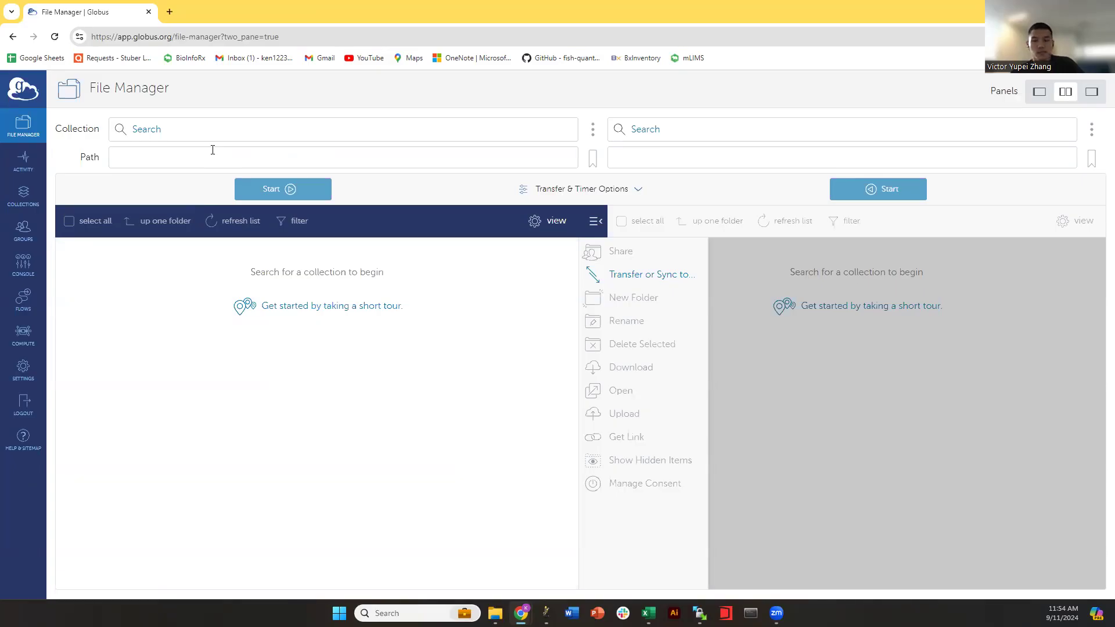
# Search the web for "globus endpoint" in a new tab, and browse the Endpoints and Collections documentation and the Globus Docs home page.
pyautogui.click(169, 11)
pyautogui.write('globus')
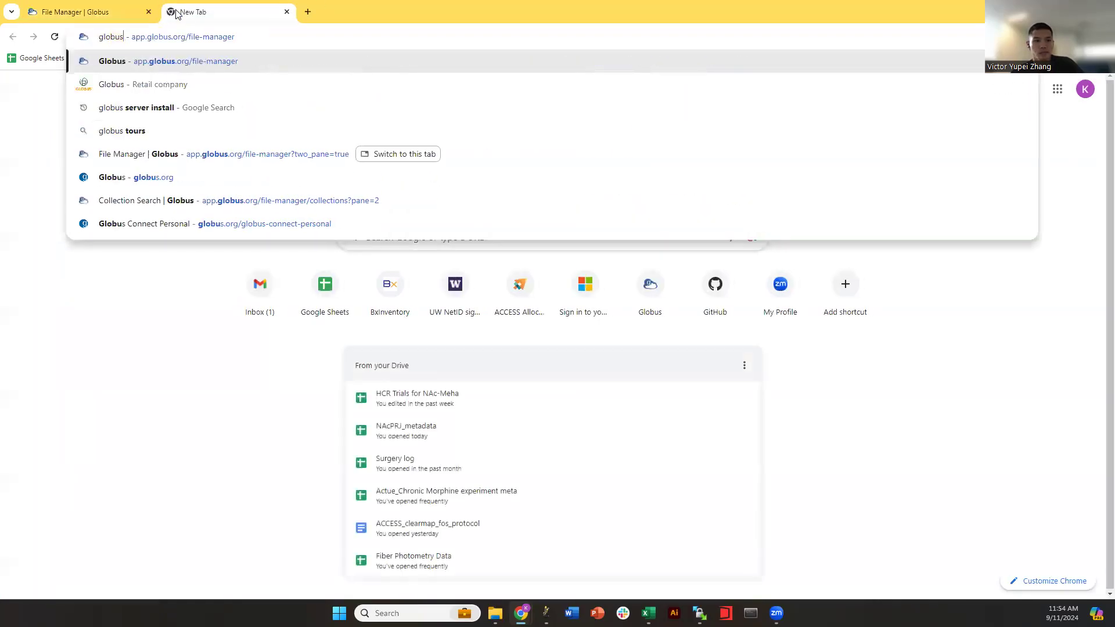
pyautogui.press('Return')
pyautogui.click(237, 32)
pyautogui.write('globuse')
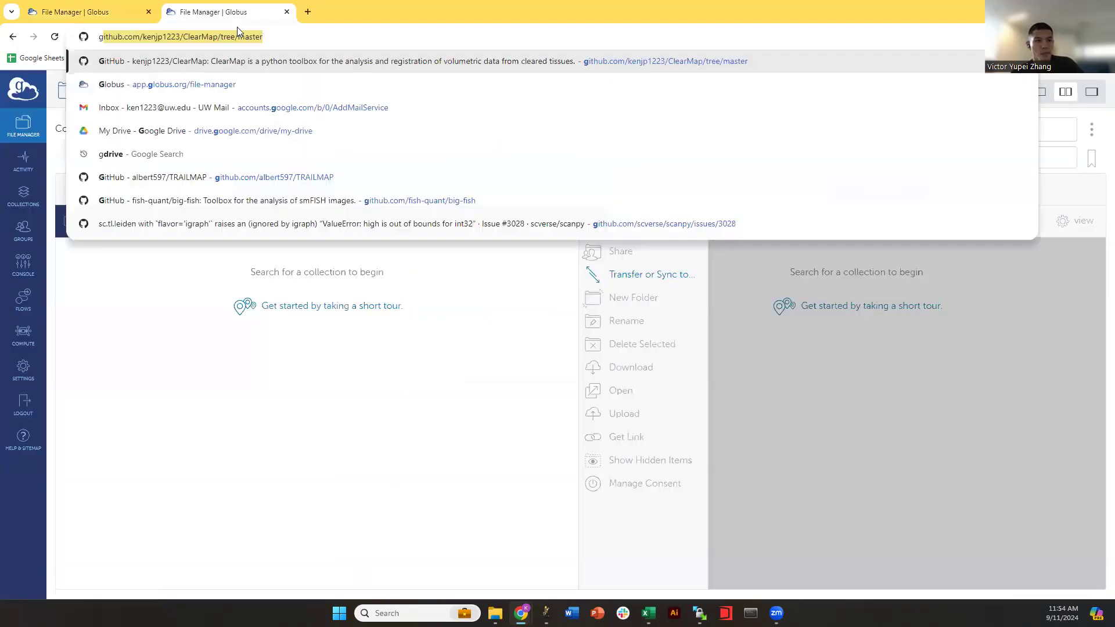
pyautogui.press('BackSpace')
pyautogui.press('BackSpace')
pyautogui.write('endpoint')
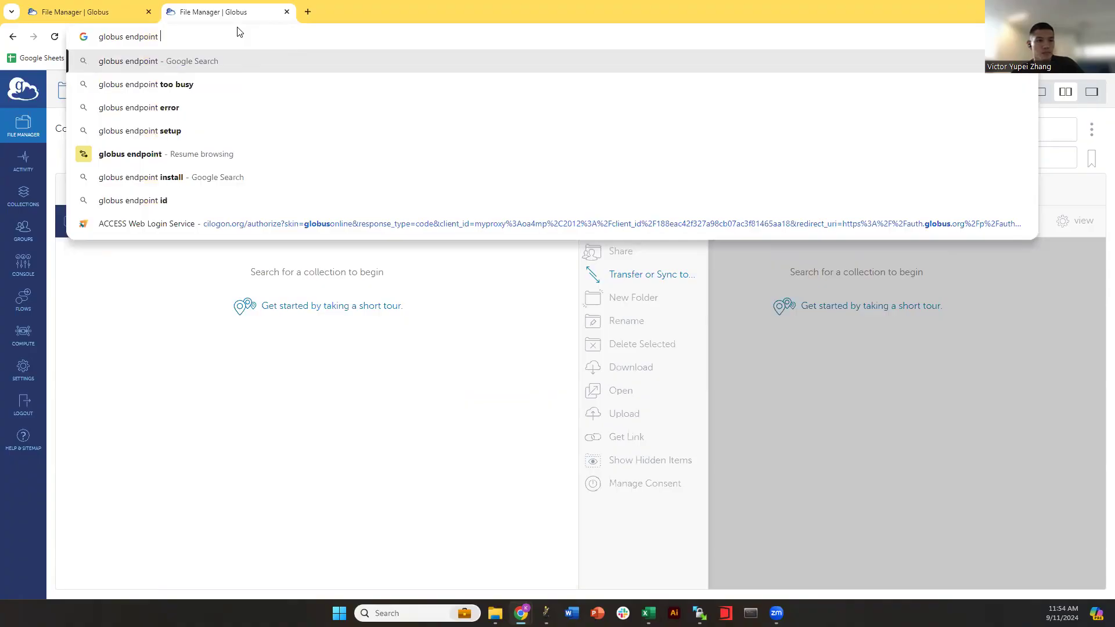
pyautogui.press('Return')
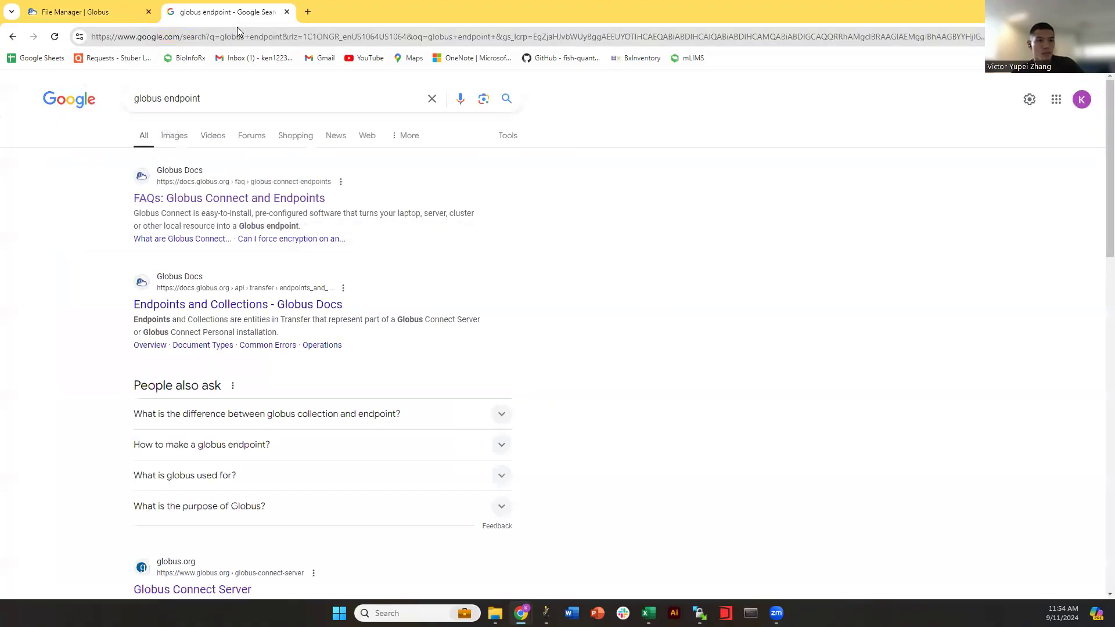
pyautogui.click(197, 303)
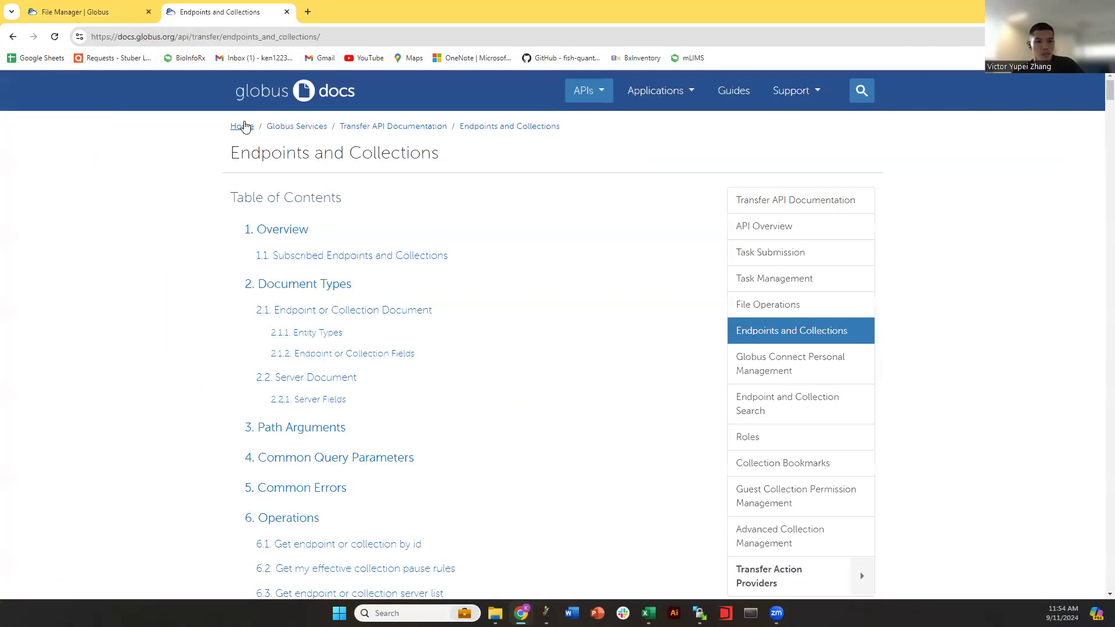
pyautogui.click(240, 124)
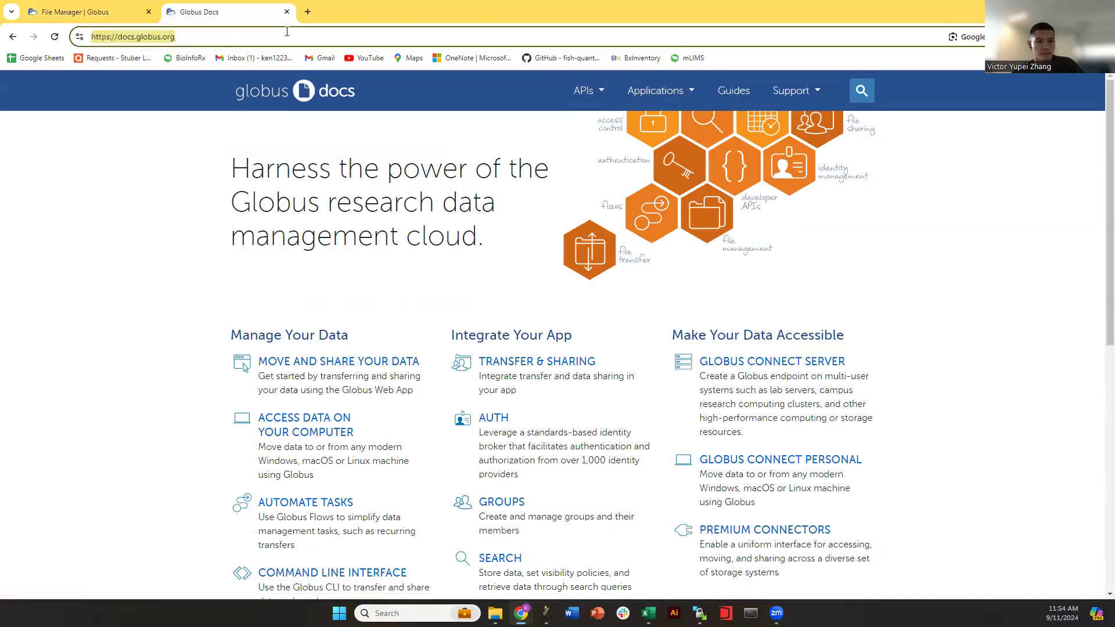
# Search the web for "globus personal endpoint" and view the install options on the Globus Connect Personal page.
pyautogui.click(289, 35)
pyautogui.write('globus personal ed')
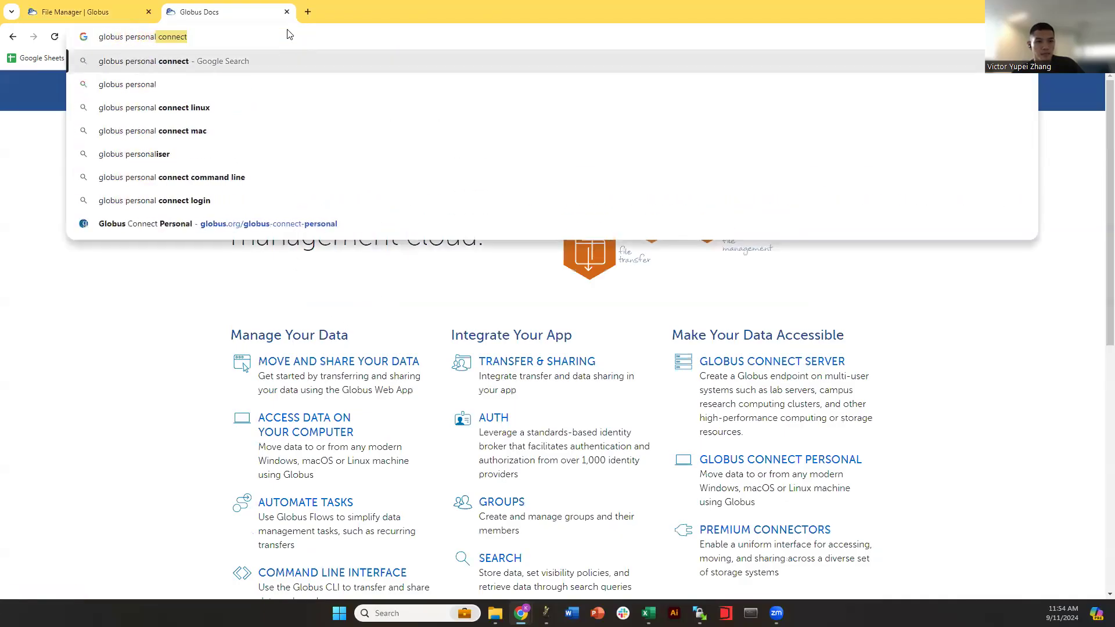
pyautogui.write('dpoint')
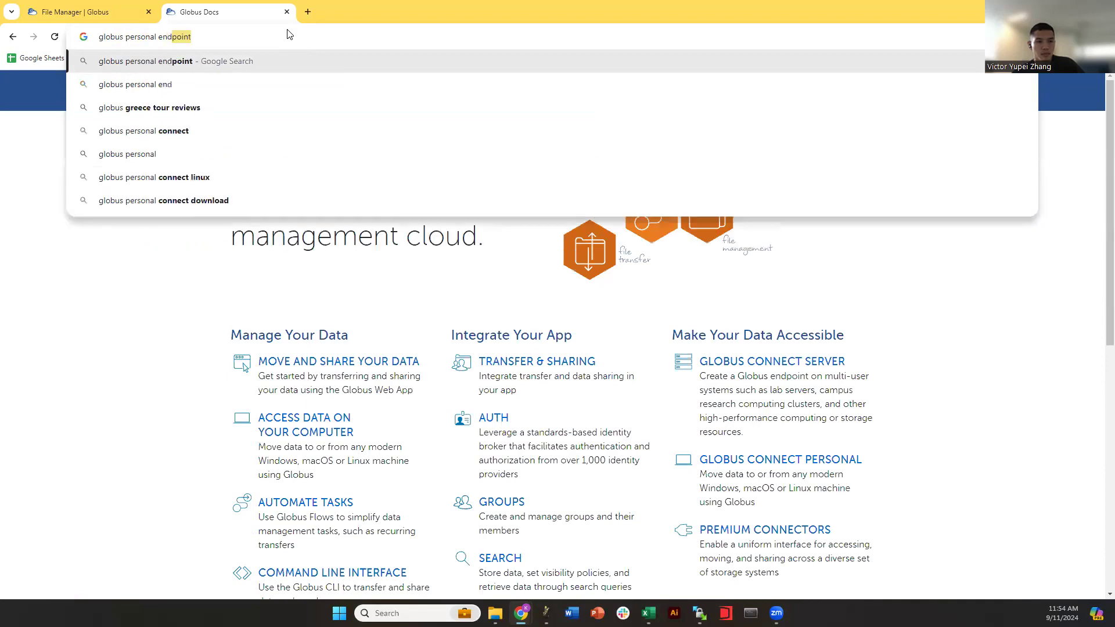
pyautogui.press('Return')
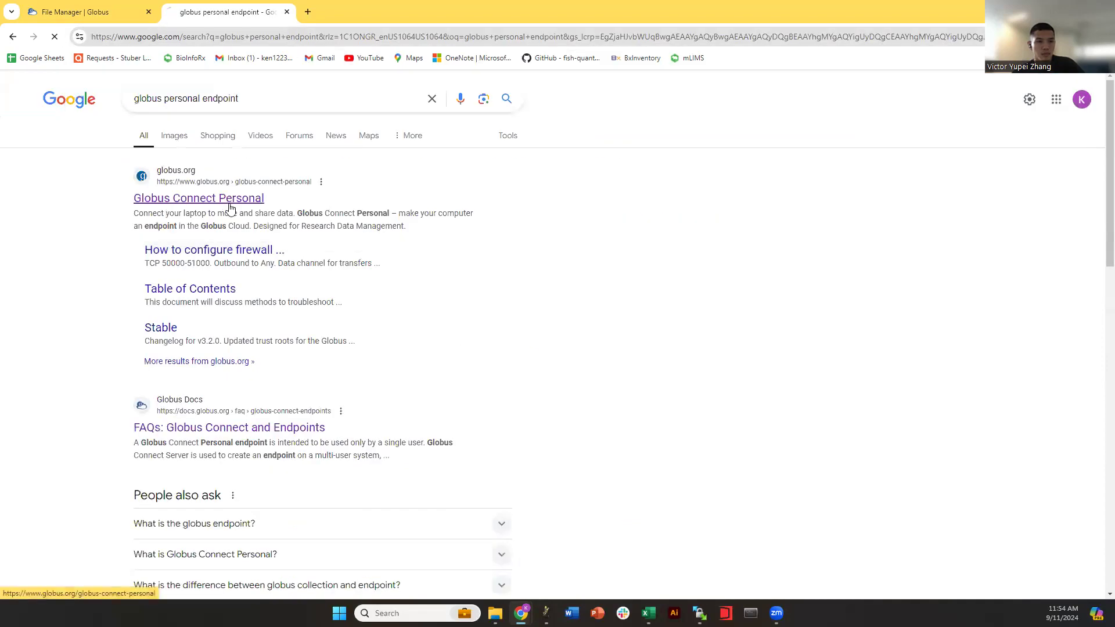
pyautogui.click(227, 201)
pyautogui.tripleClick(351, 185)
pyautogui.click(728, 204)
pyautogui.scroll(-6, 119, 214)
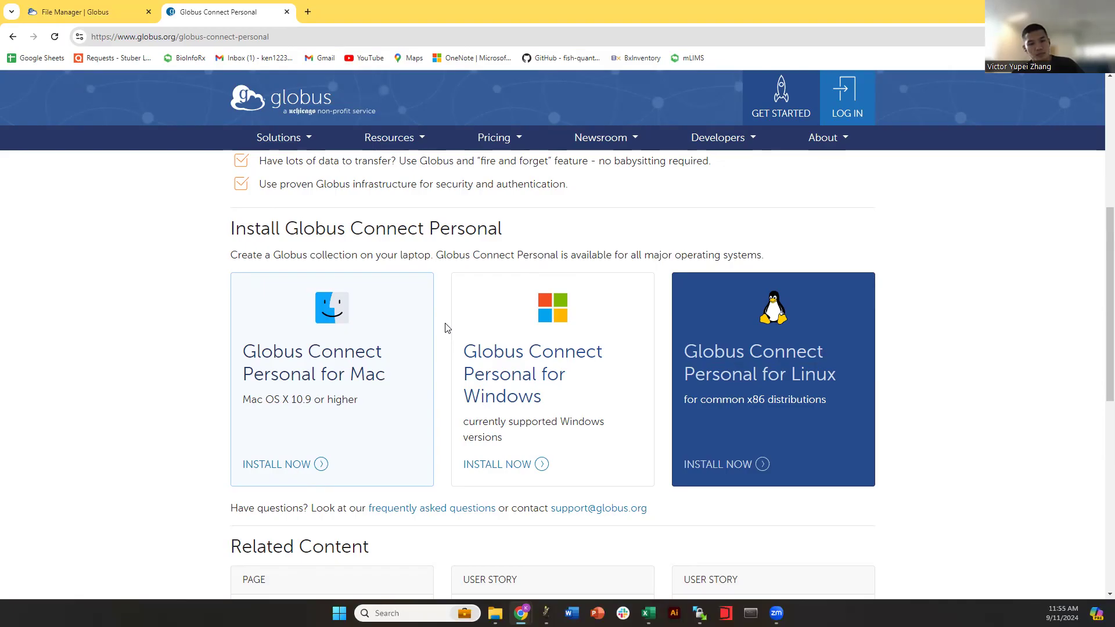
# Return to the Globus file manager and select PSC Bridges-2 /ocean and /jet filesystems as the first pane's collection.
pyautogui.hotkey('ctrl', 'shift', 'Tab')
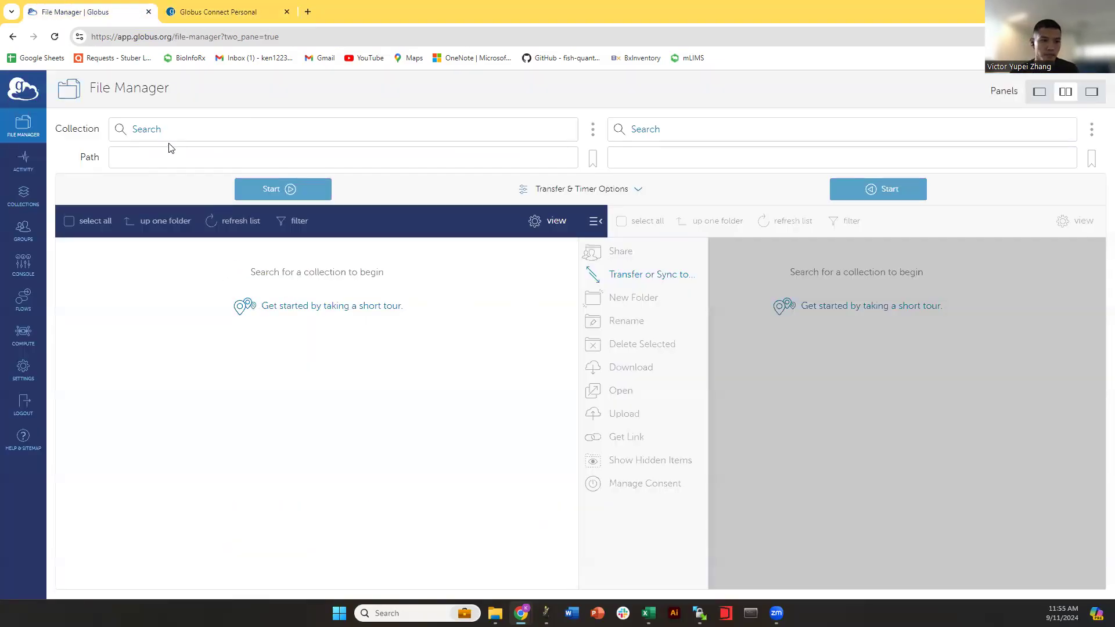
pyautogui.click(190, 140)
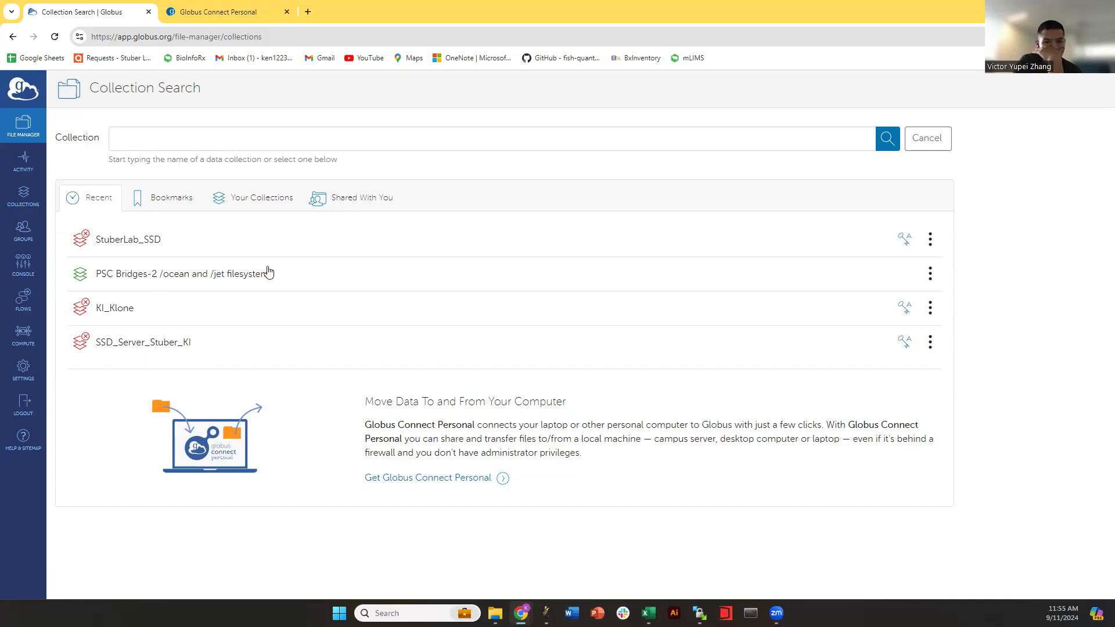
pyautogui.click(194, 133)
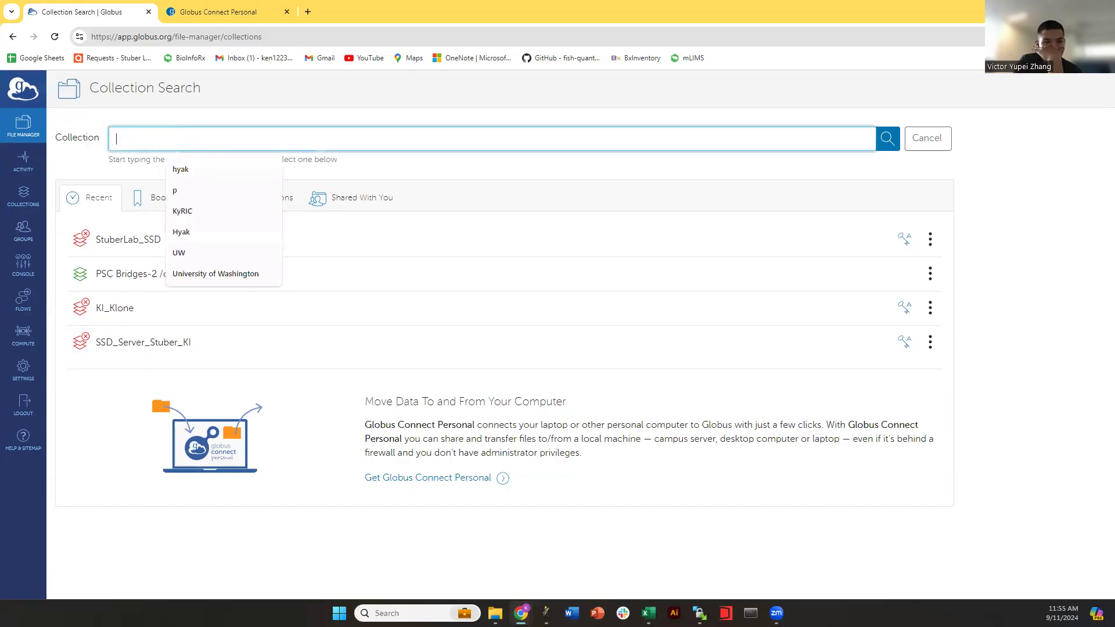
pyautogui.press('super')
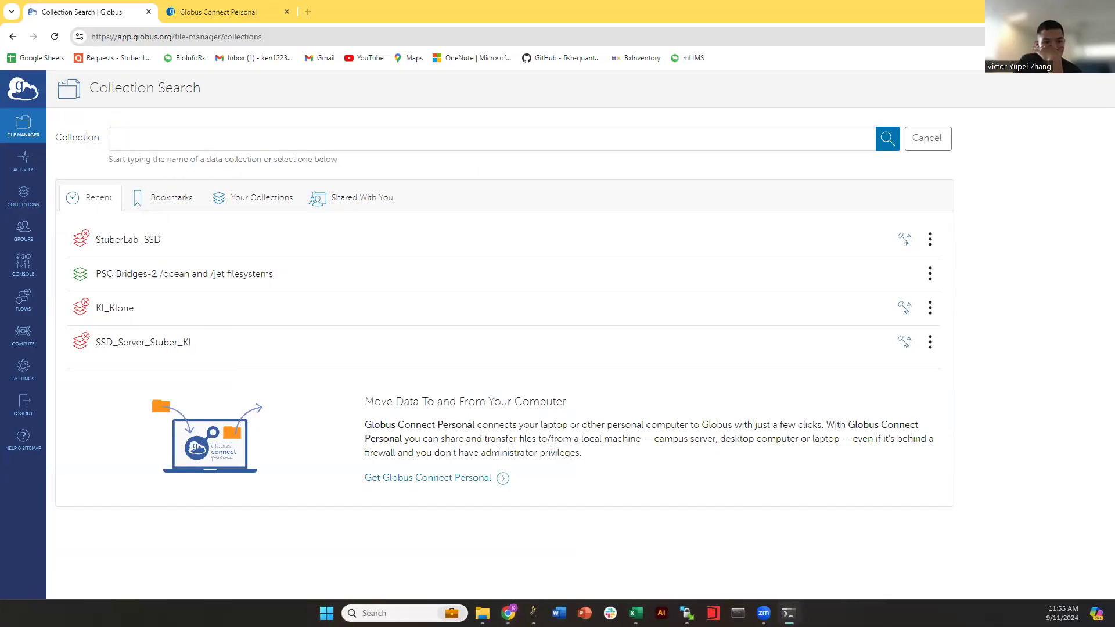
pyautogui.click(244, 11)
pyautogui.click(130, 11)
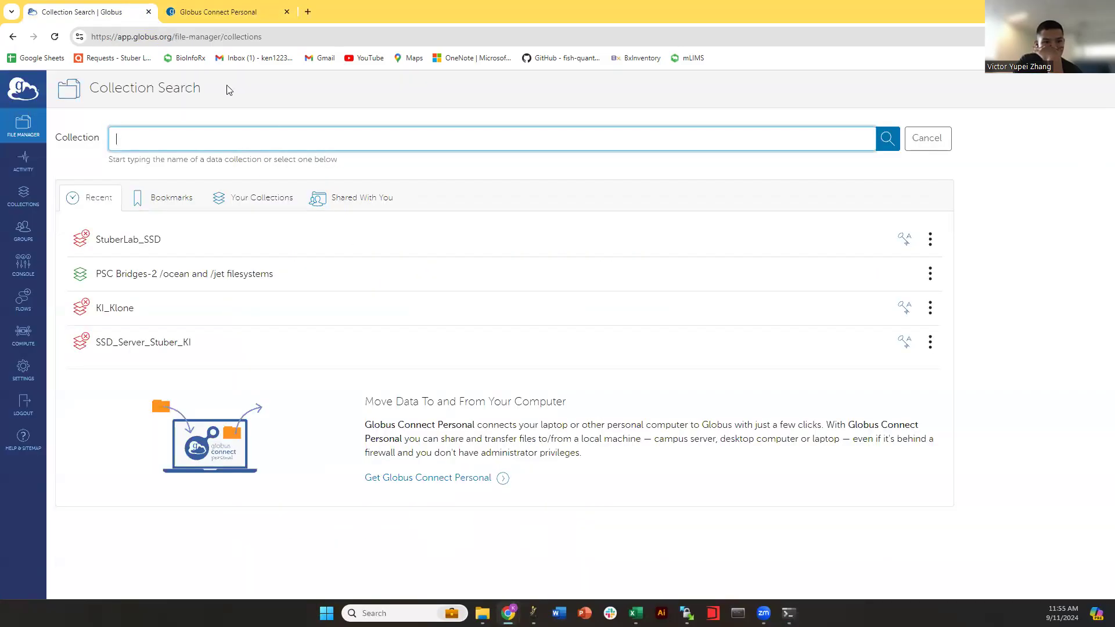
pyautogui.click(152, 277)
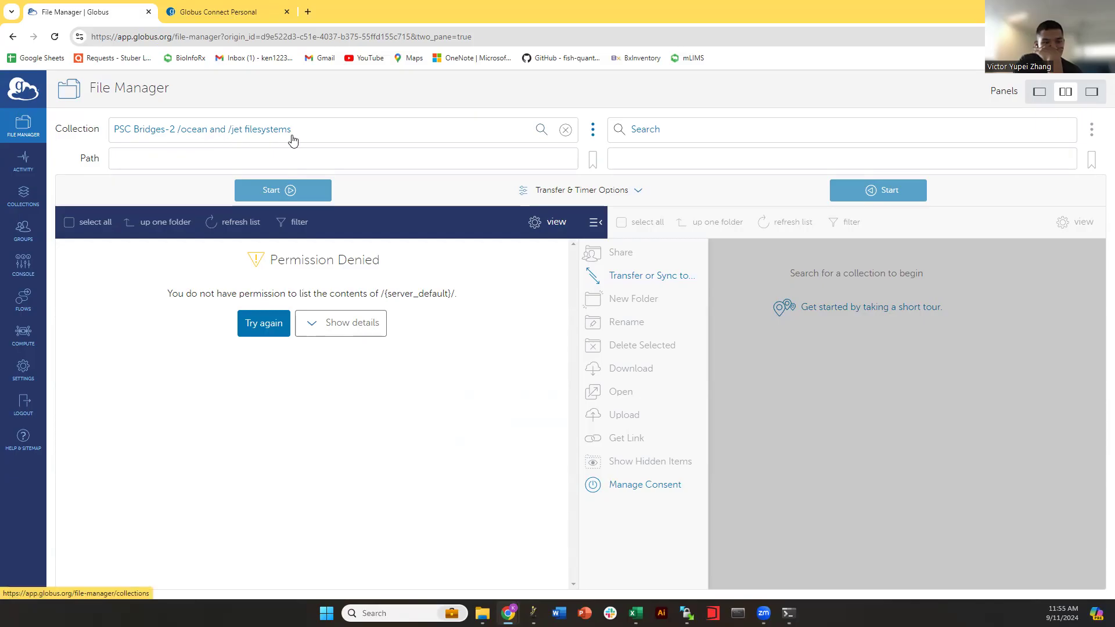
# Set the first pane's path to the OPTRAP folder in the personal directory under /ocean/projects/bio230054p and browse its data folders.
pyautogui.click(206, 161)
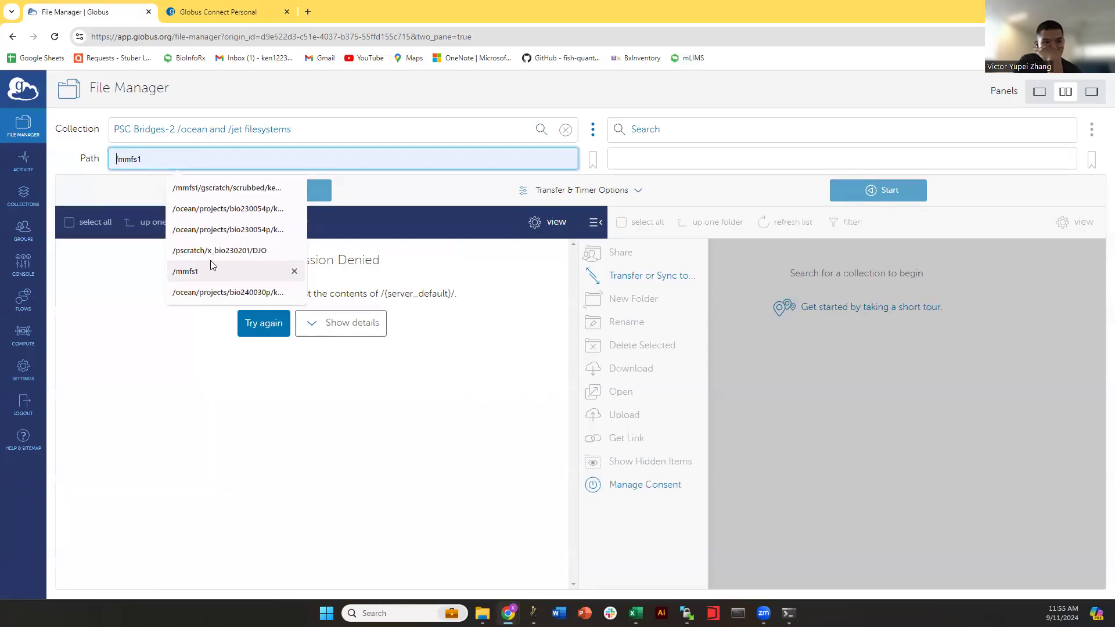
pyautogui.click(245, 231)
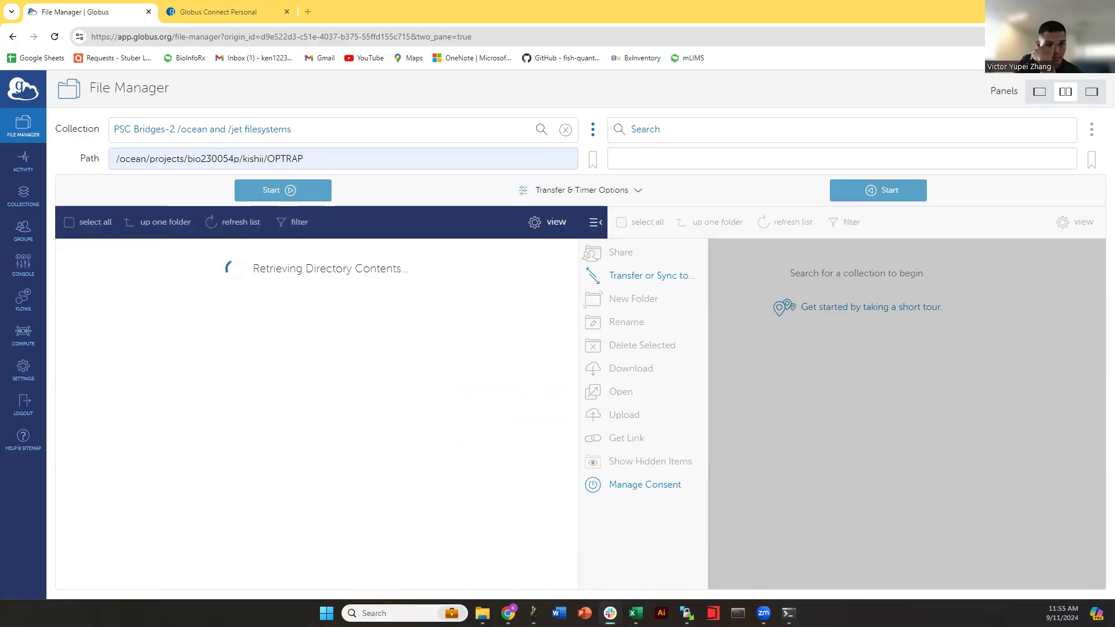
pyautogui.click(276, 157)
pyautogui.moveTo(270, 157); pyautogui.dragTo(351, 154)
pyautogui.press('Return')
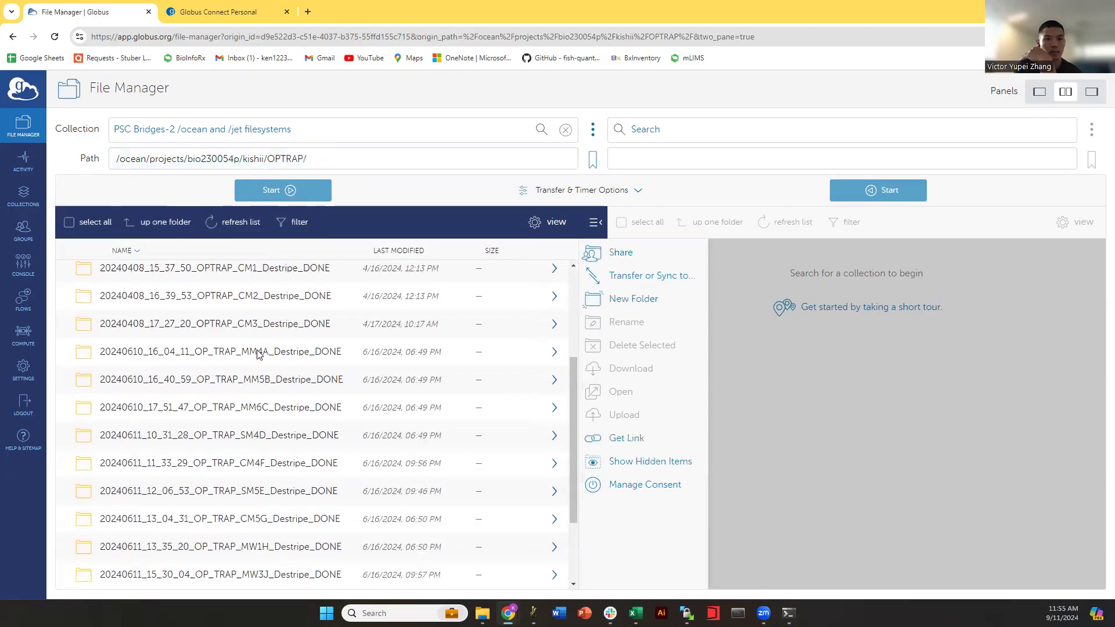
pyautogui.scroll(-3, 260, 355)
pyautogui.scroll(5, 249, 448)
pyautogui.scroll(-4, 323, 331)
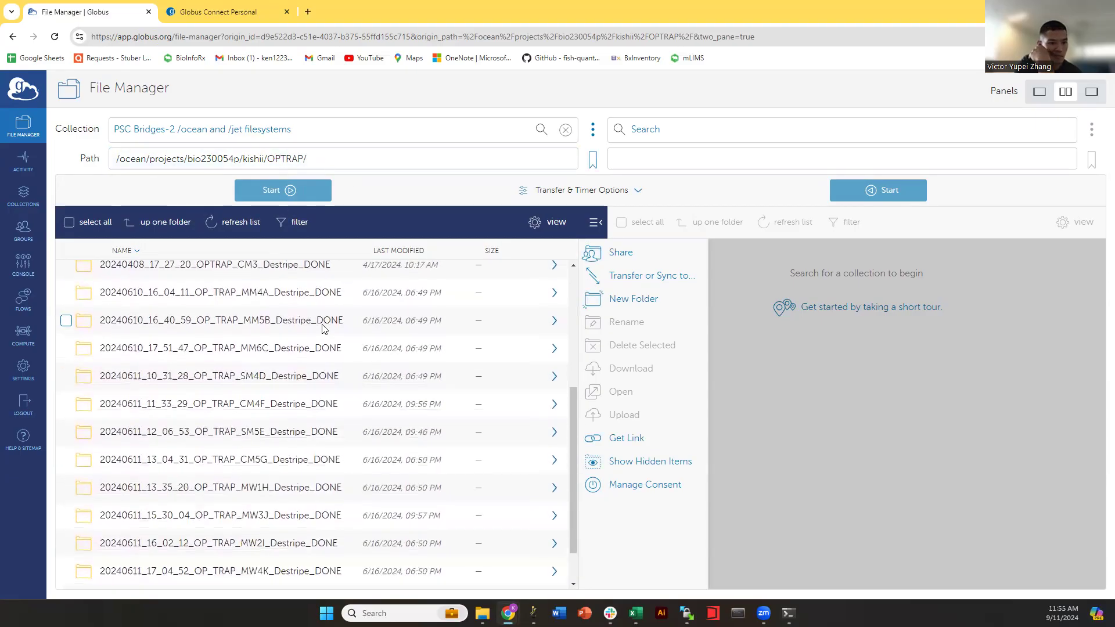
pyautogui.scroll(-1, 322, 329)
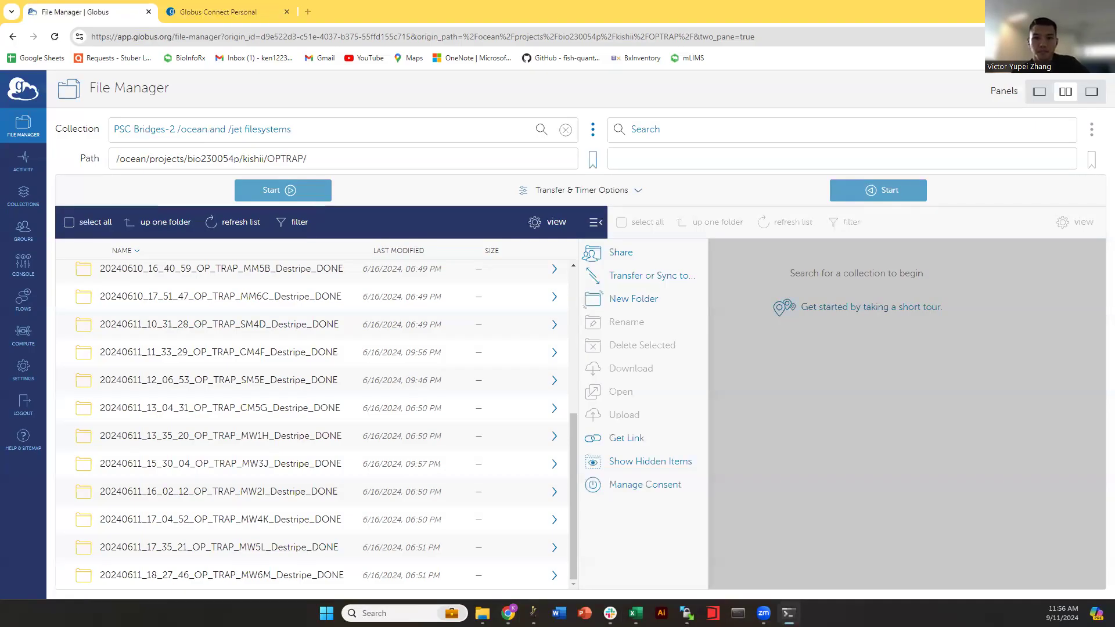
# Select StuberLab_SSD from the recent collections as the second pane's collection.
pyautogui.hotkey('alt', 'Tab')
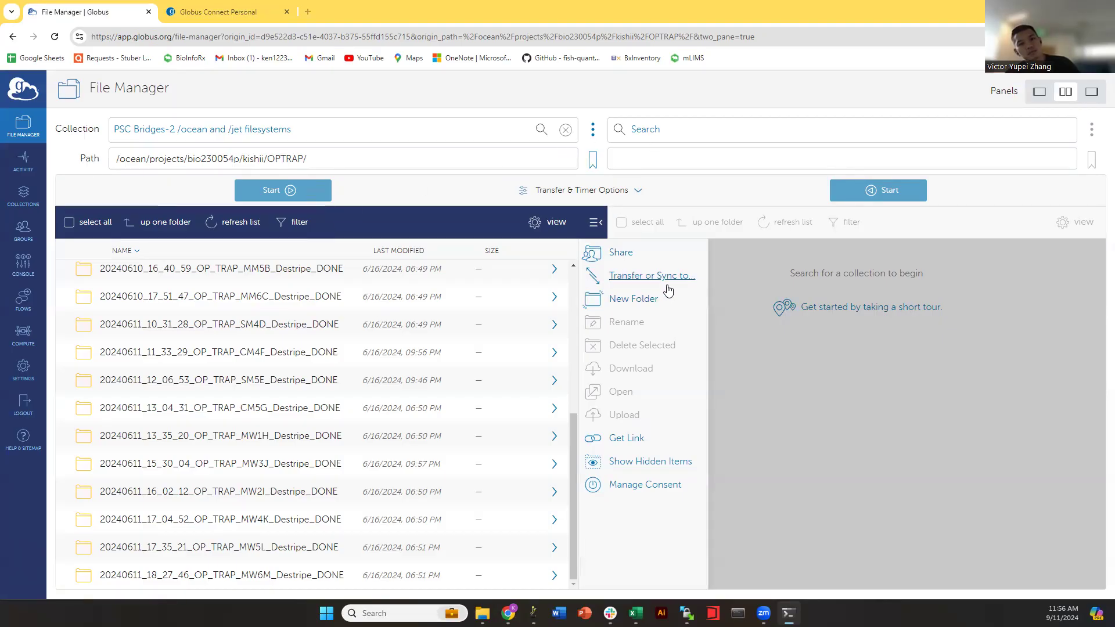
pyautogui.click(643, 130)
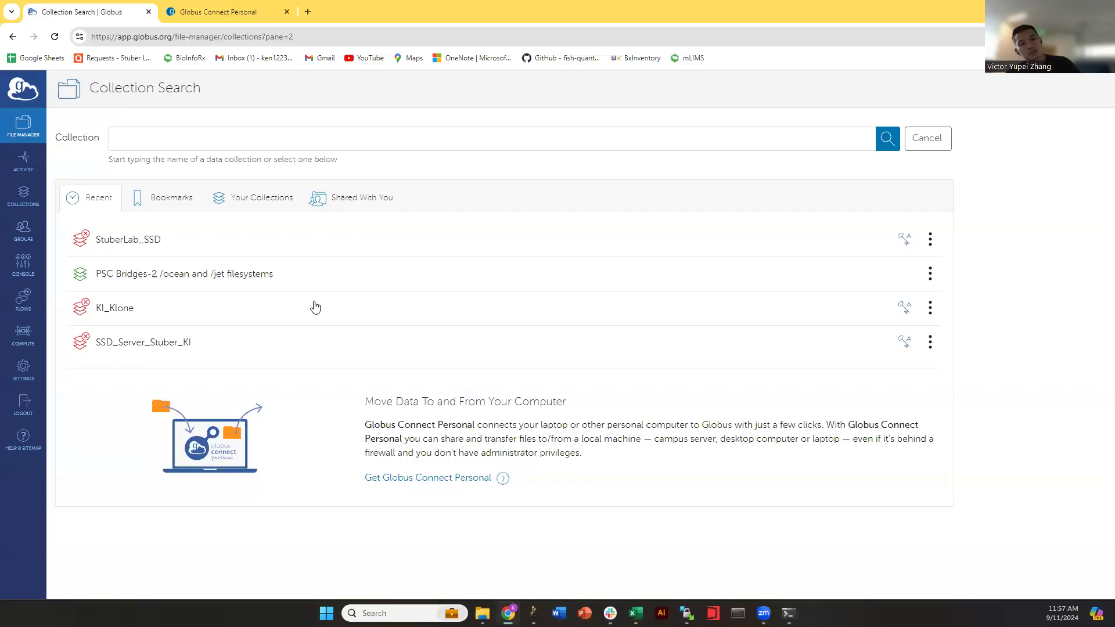
pyautogui.click(171, 200)
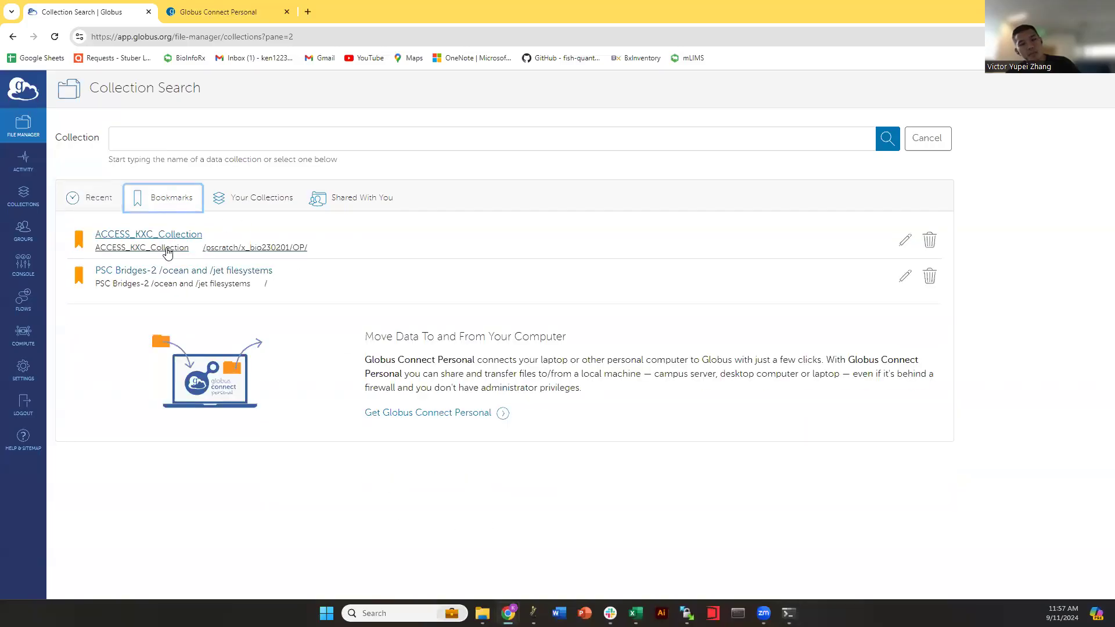
pyautogui.click(92, 200)
pyautogui.click(127, 244)
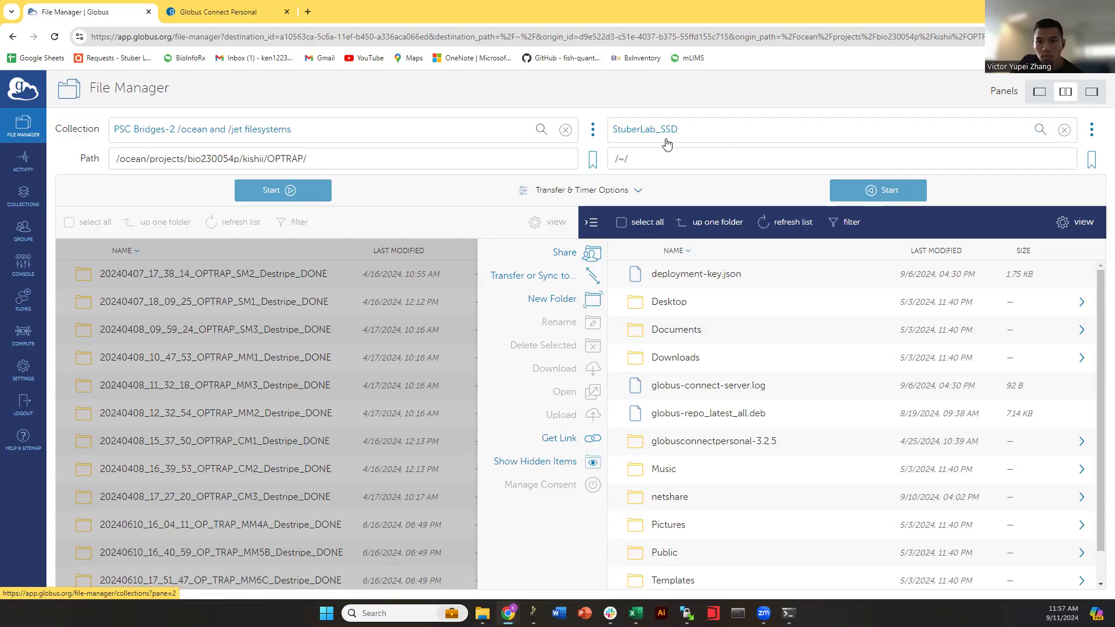
# Open the personal folder inside netshare/SmartSPIM2 on StuberLab_SSD and browse its data folders.
pyautogui.scroll(-1, 722, 303)
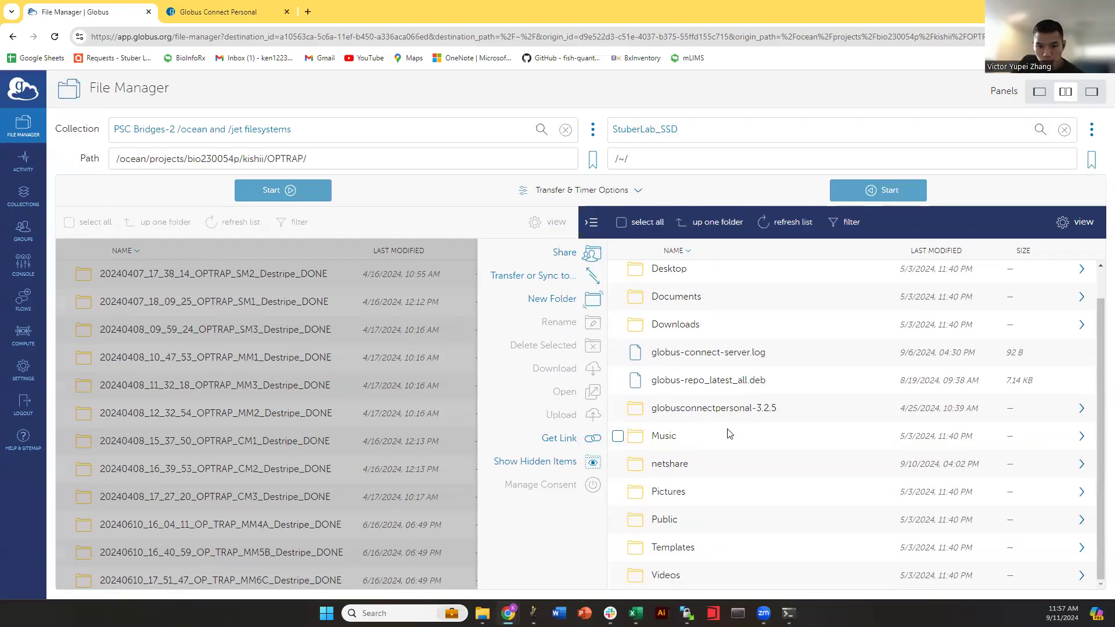
pyautogui.doubleClick(675, 470)
pyautogui.doubleClick(650, 282)
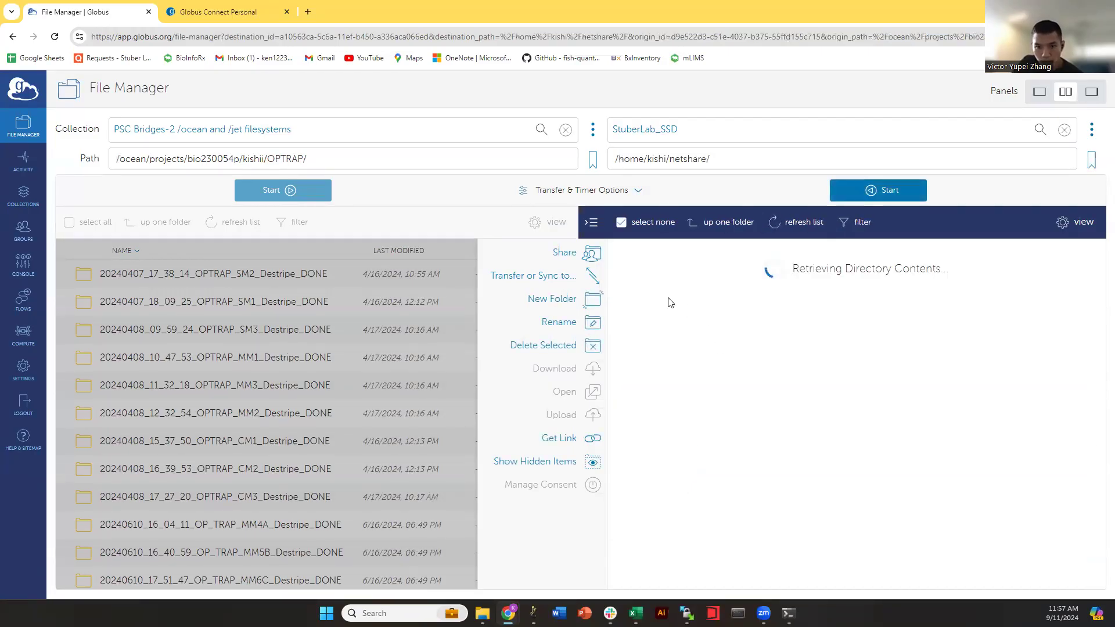
pyautogui.doubleClick(665, 302)
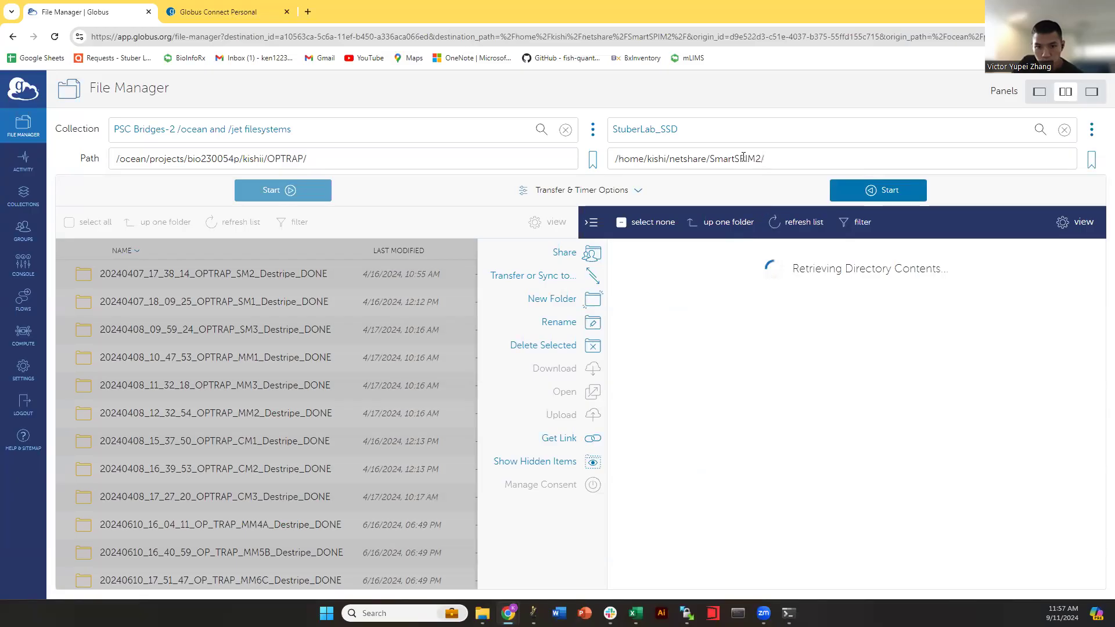
pyautogui.scroll(-10, 772, 349)
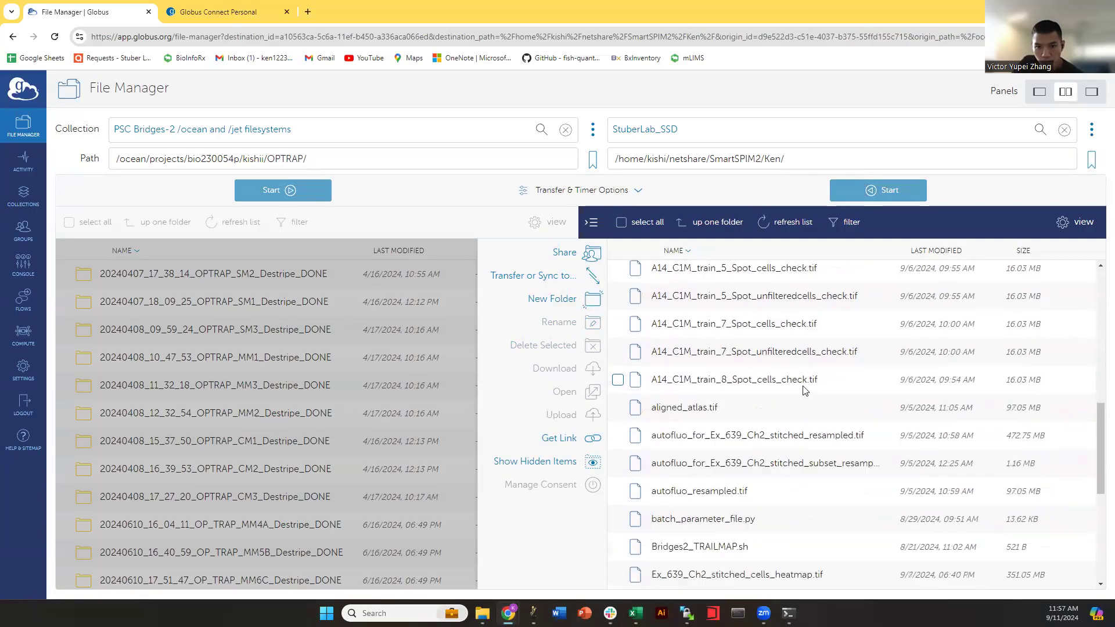
pyautogui.scroll(10, 726, 374)
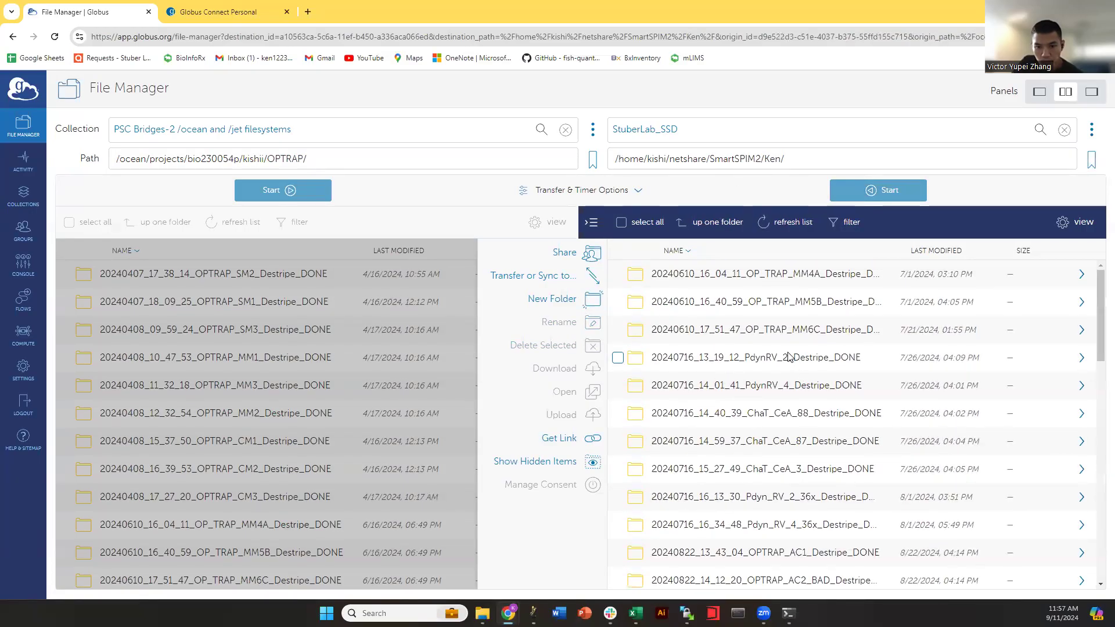
# Open the 20240716_14_40_39_ChaT_CeA_88_Destripe_DONE folder on StuberLab_SSD and look through its contents.
pyautogui.doubleClick(775, 413)
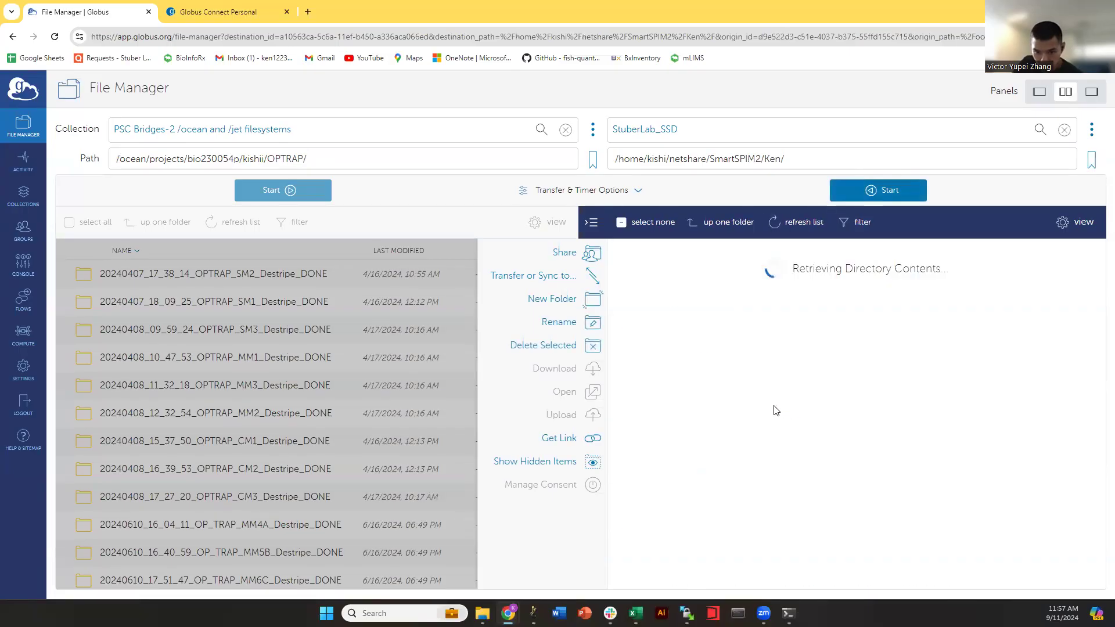
pyautogui.scroll(-5, 828, 390)
pyautogui.scroll(3, 755, 372)
pyautogui.scroll(1, 761, 392)
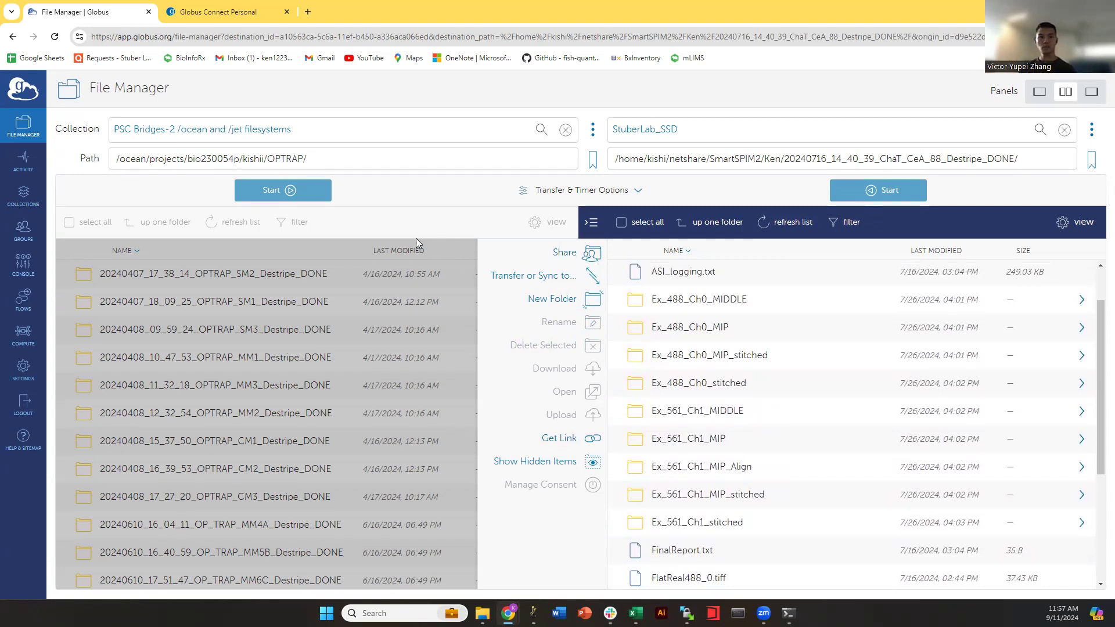
# Move the PSC Bridges-2 pane from OPTRAP up to its parent folder and make the StuberLab_SSD pane active.
pyautogui.click(369, 225)
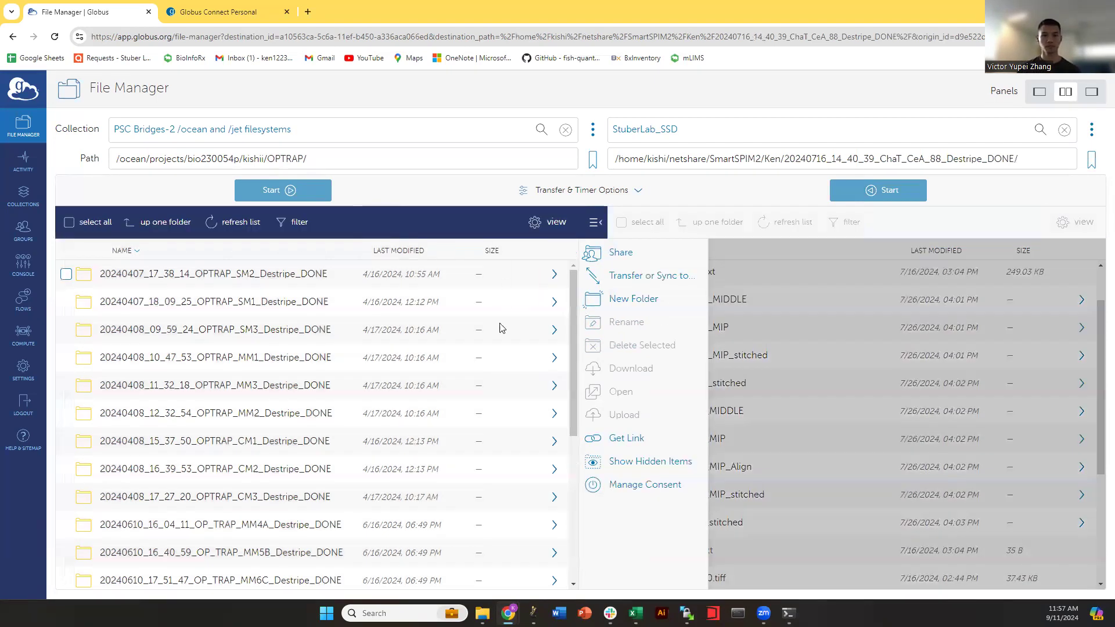
pyautogui.scroll(-5, 321, 346)
pyautogui.scroll(5, 365, 345)
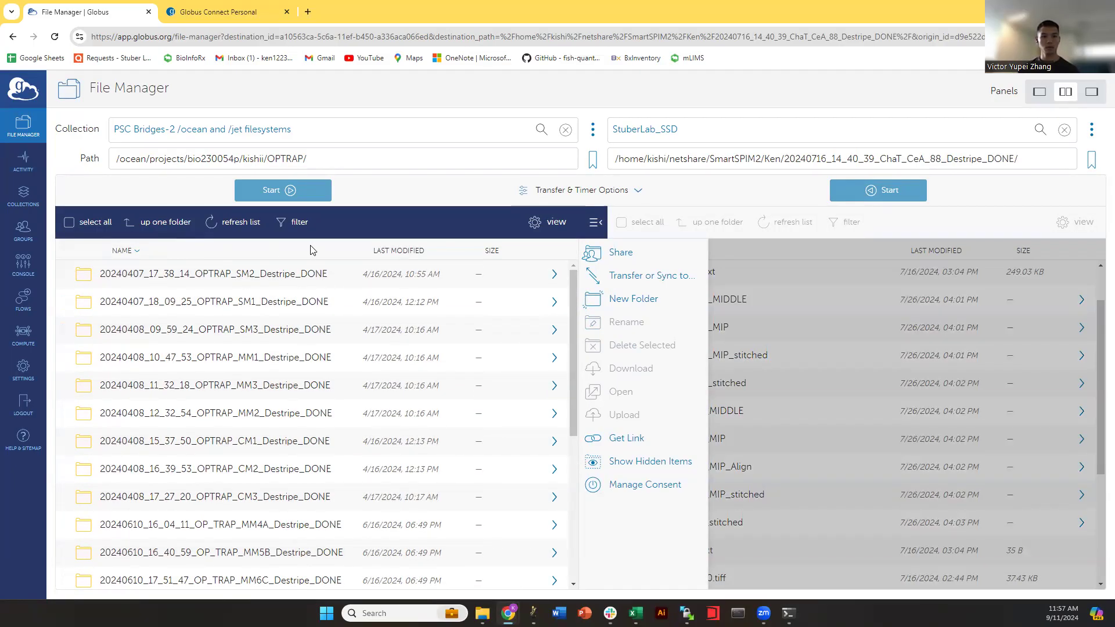
pyautogui.scroll(-5, 349, 302)
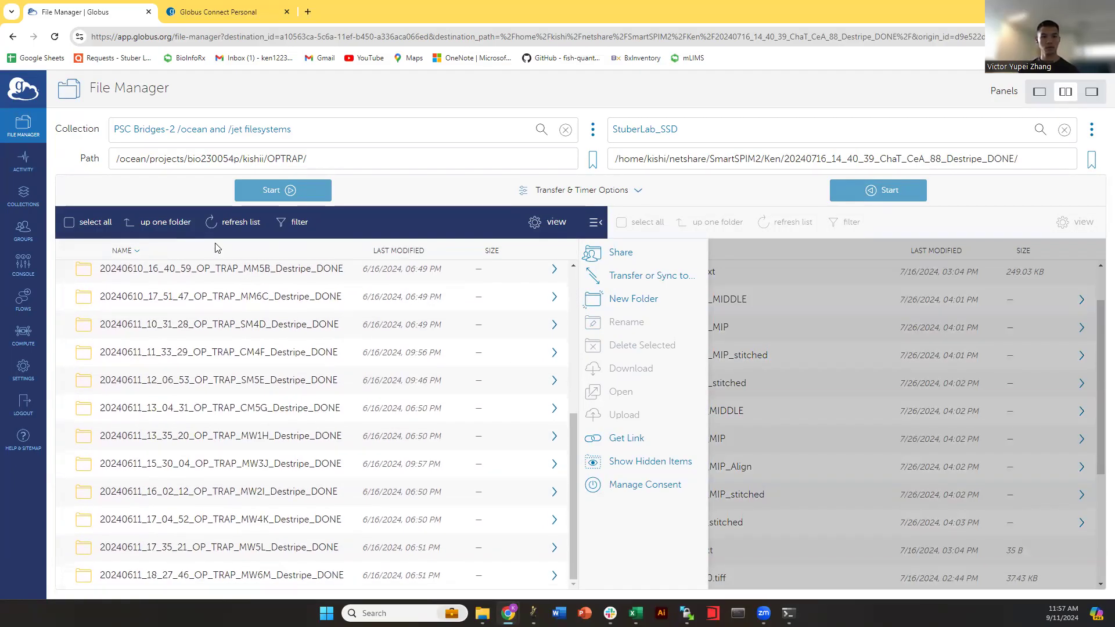
pyautogui.click(184, 230)
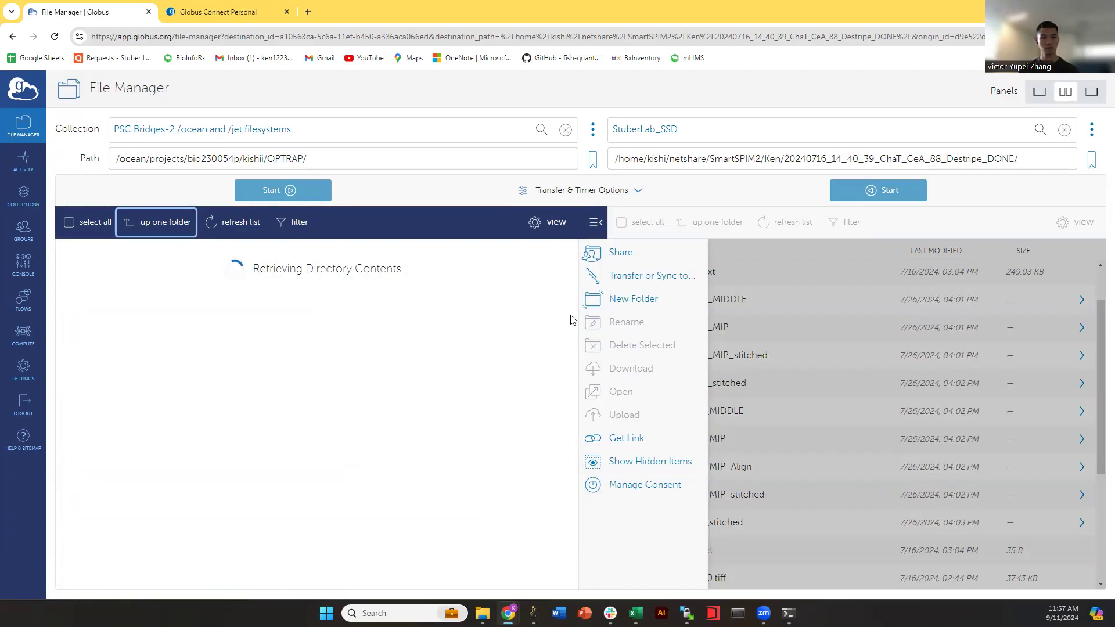
pyautogui.click(800, 284)
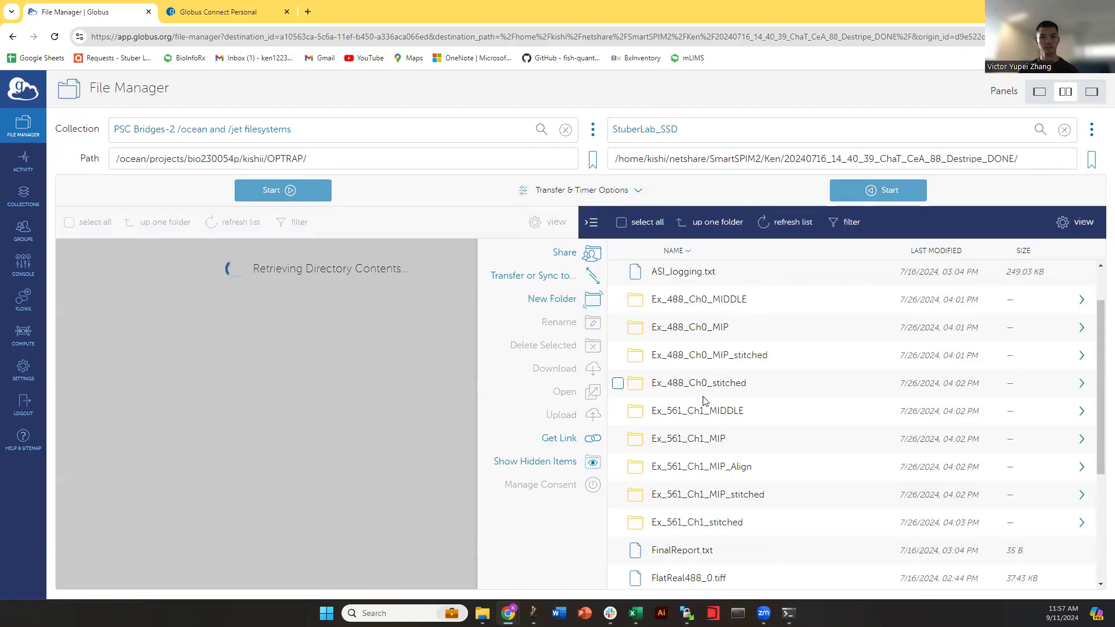
pyautogui.click(618, 384)
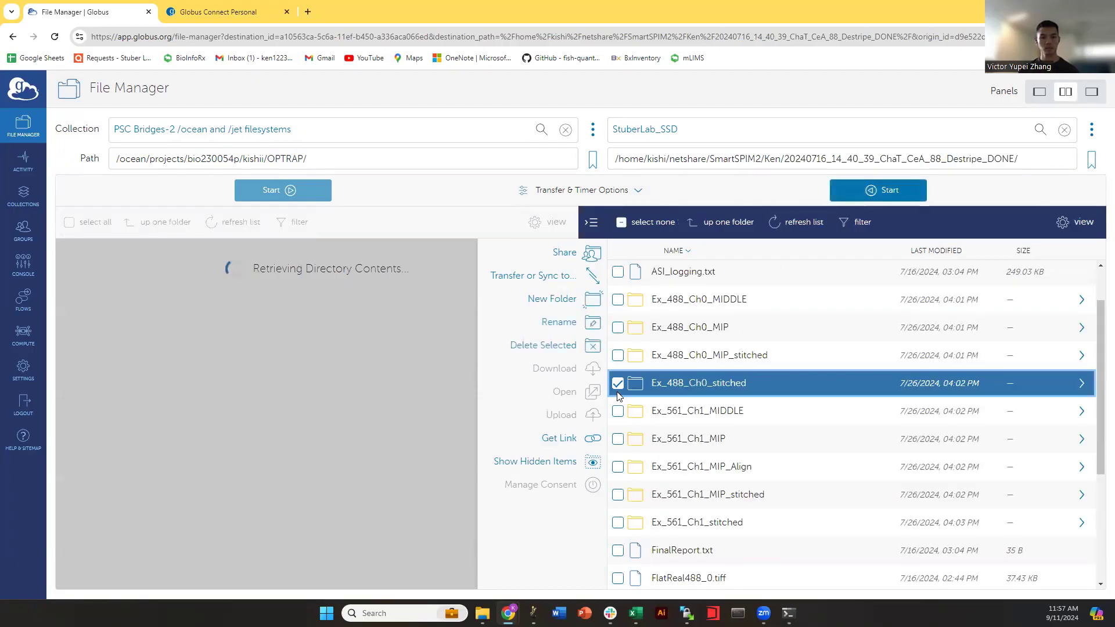
pyautogui.click(627, 524)
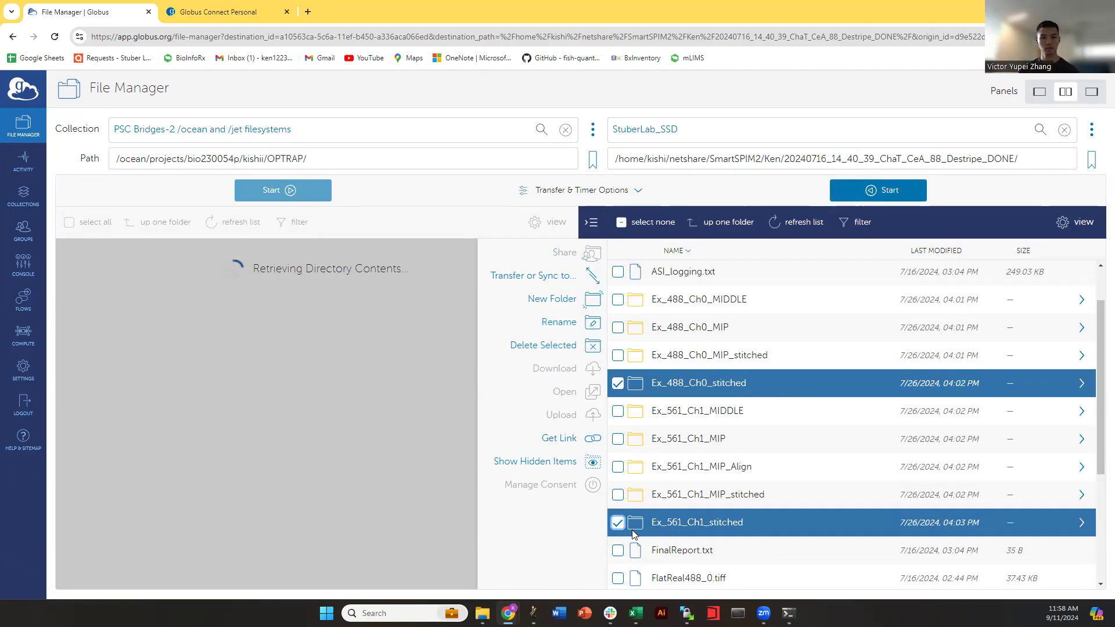
pyautogui.click(618, 385)
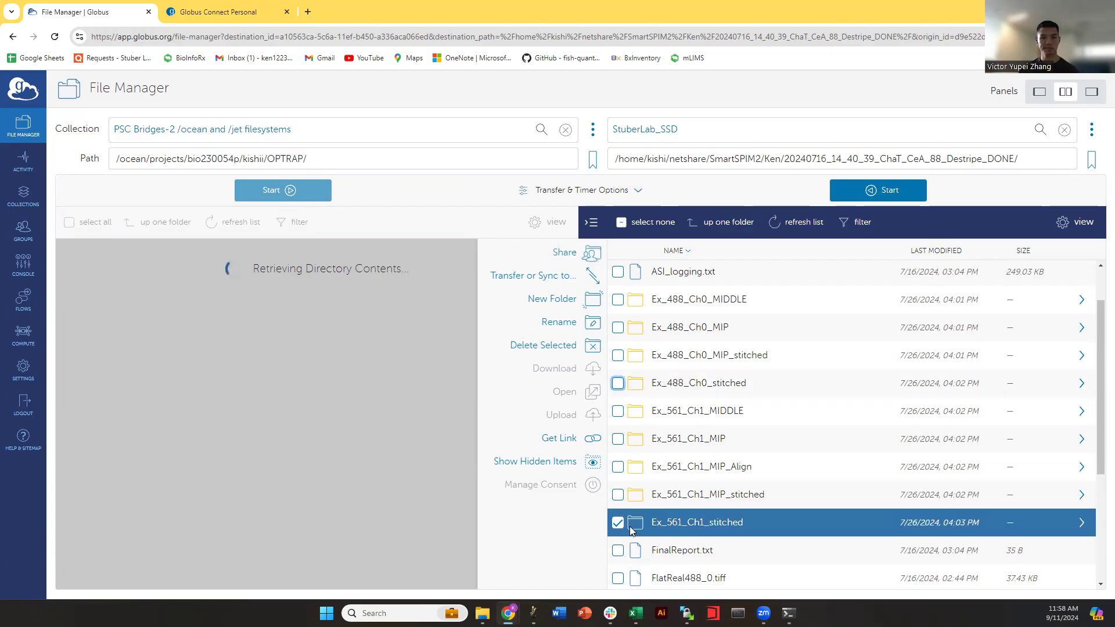
pyautogui.click(619, 522)
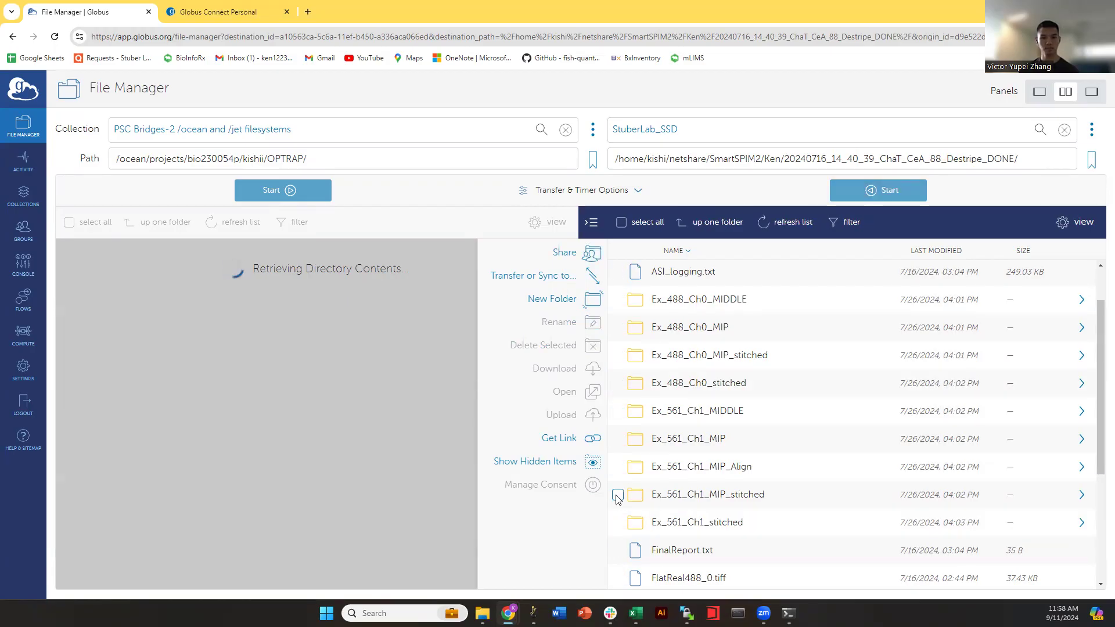
# Select the Ex_488_Ch0_MIP_stitched and Ex_561_Ch1_MIP_stitched folders on StuberLab_SSD, and make the PSC Bridges-2 pane active.
pyautogui.click(618, 495)
pyautogui.click(619, 356)
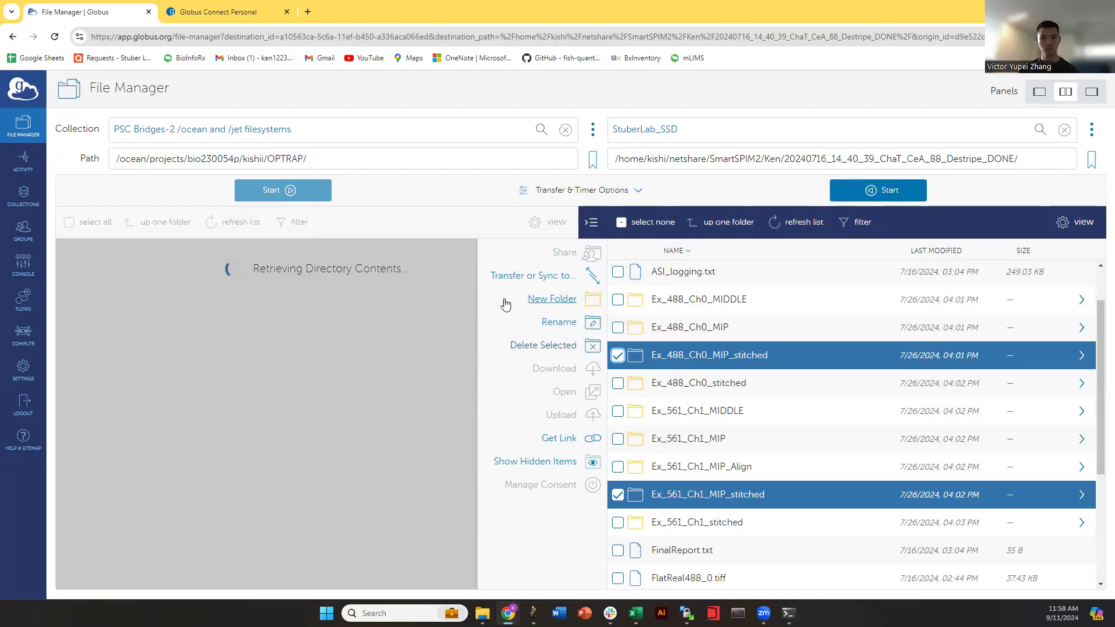
pyautogui.click(235, 305)
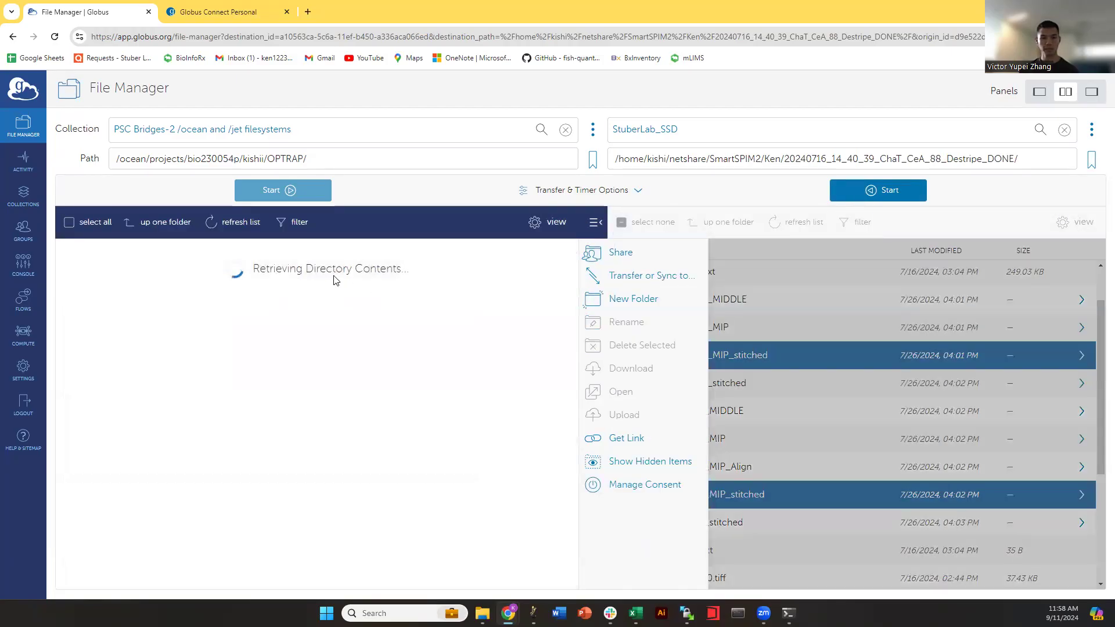
pyautogui.click(645, 304)
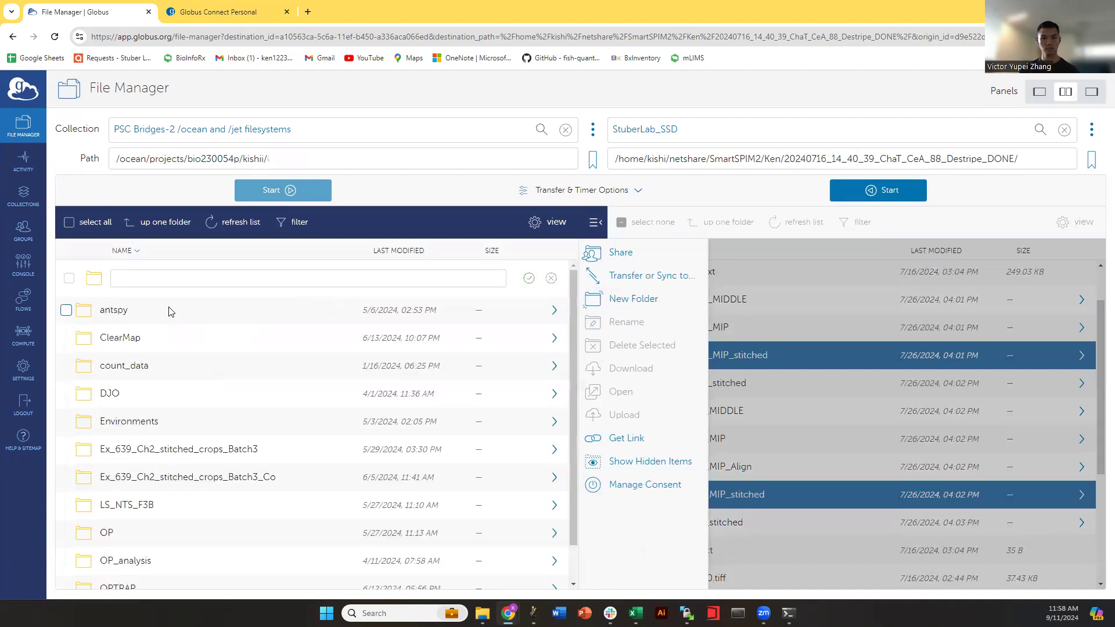
pyautogui.click(157, 281)
pyautogui.write('Tall')
pyautogui.press('Return')
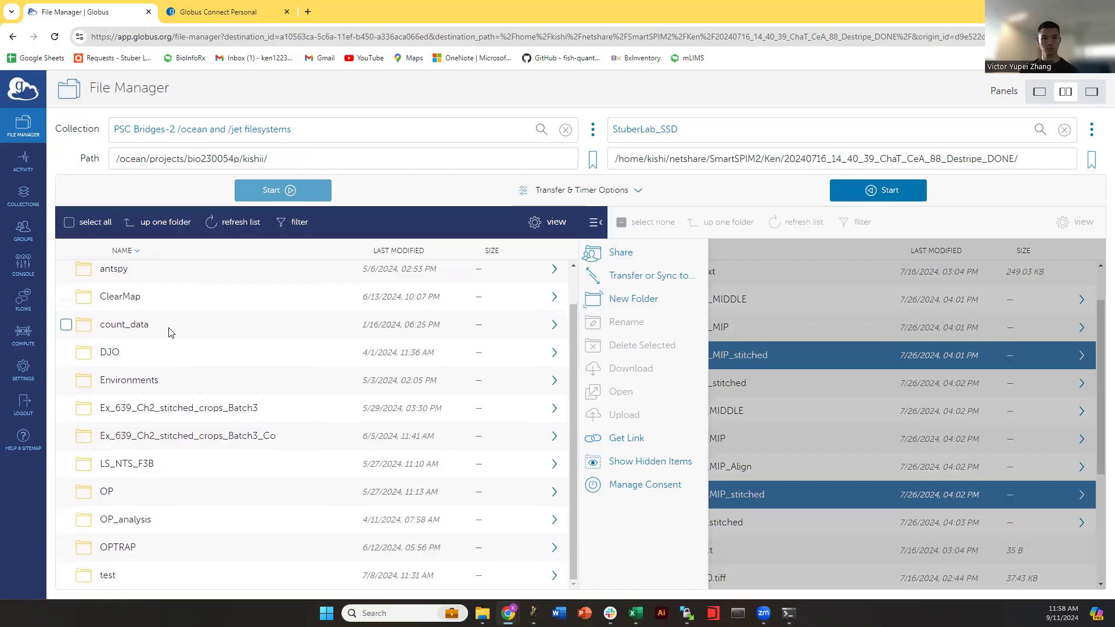
# Open the test folder in the PSC Bridges-2 pane as the transfer destination.
pyautogui.doubleClick(159, 563)
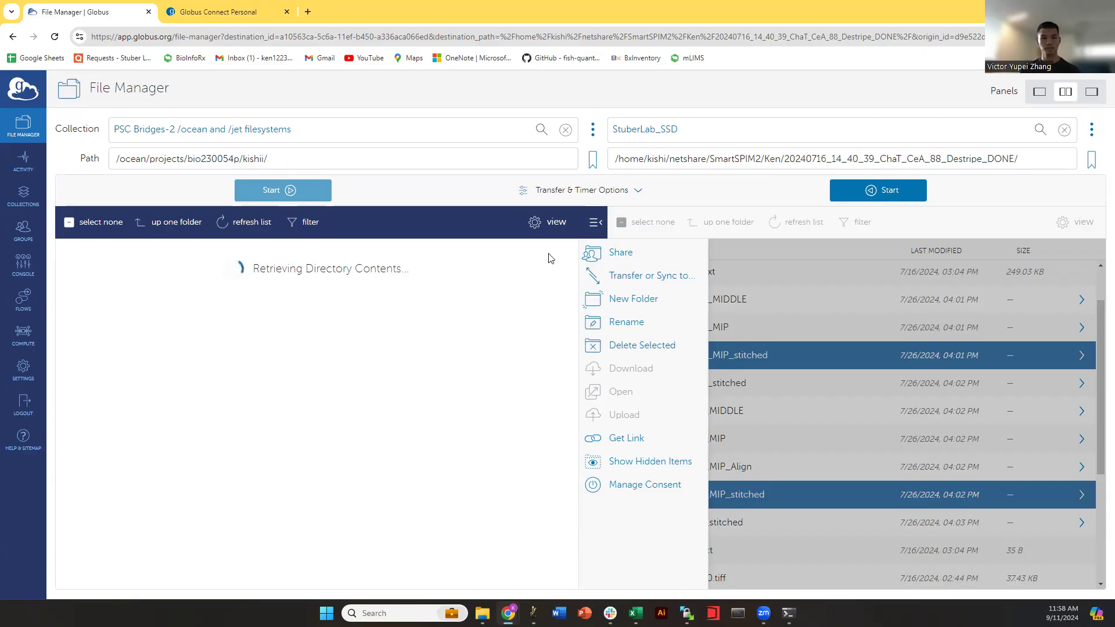
pyautogui.click(850, 288)
pyautogui.click(222, 294)
pyautogui.click(825, 313)
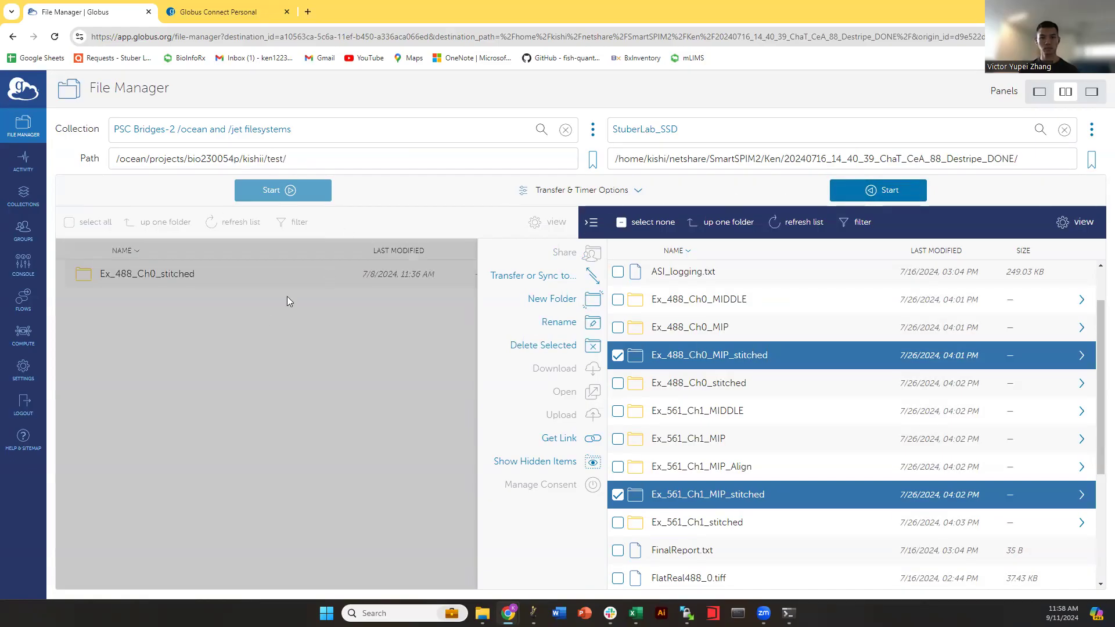
pyautogui.click(287, 297)
pyautogui.click(221, 273)
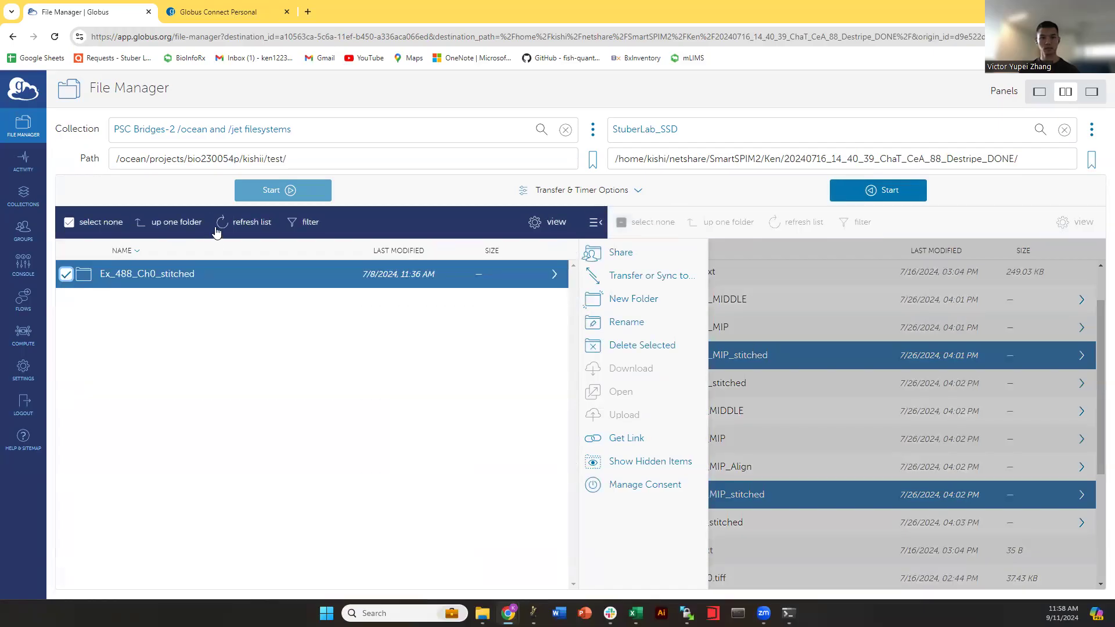
pyautogui.rightClick(446, 262)
pyautogui.click(367, 338)
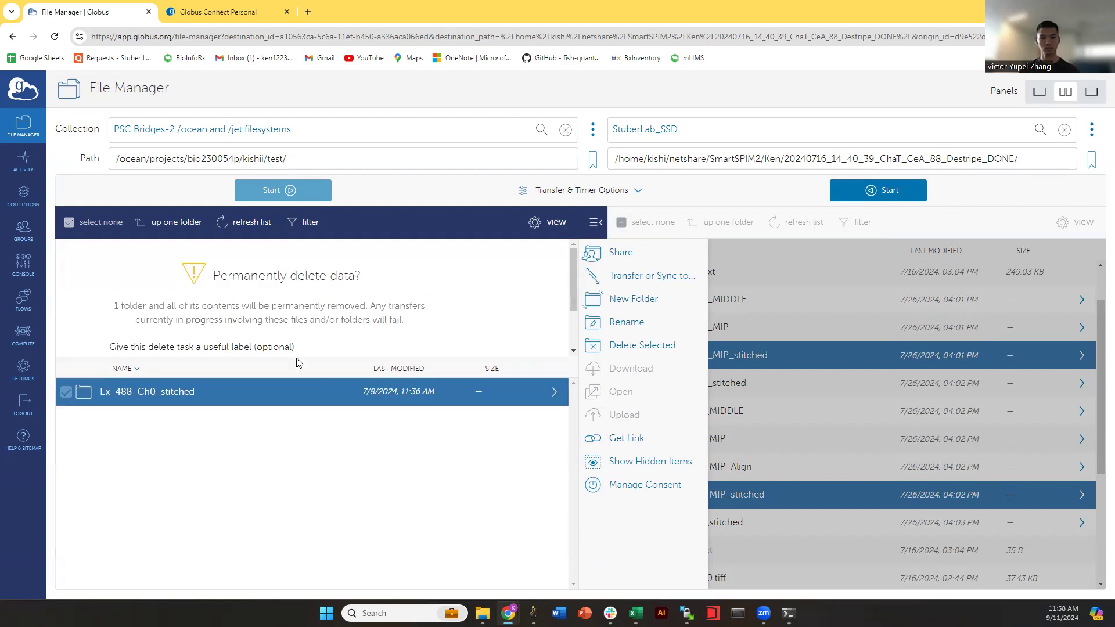
pyautogui.scroll(-1, 423, 344)
pyautogui.click(244, 334)
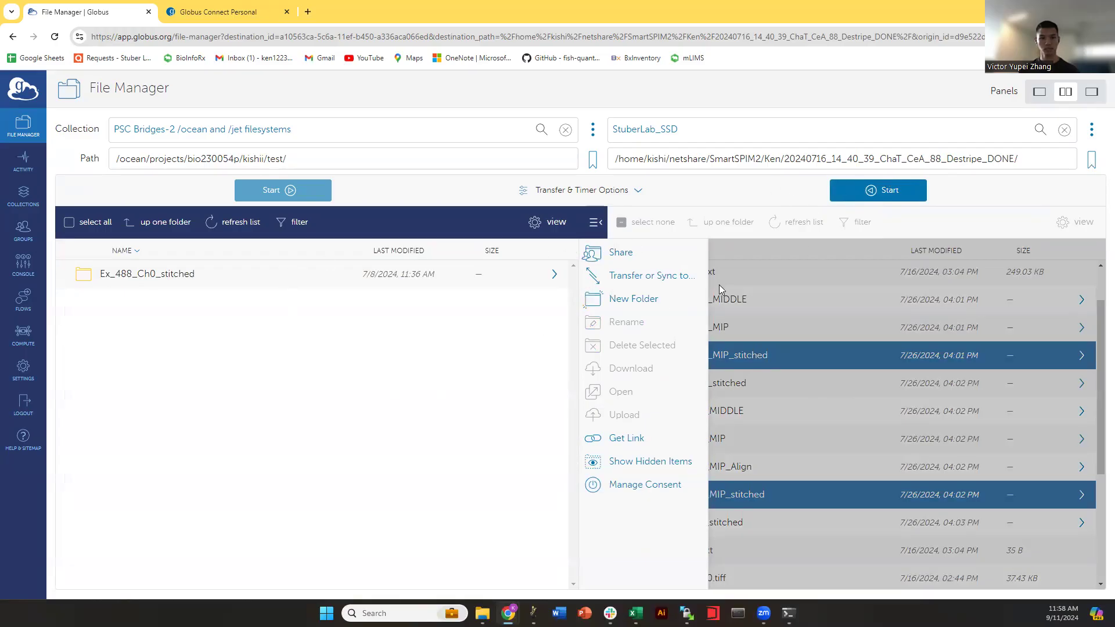
# Start the transfer of the two selected folders from StuberLab_SSD to the PSC Bridges-2 test folder and open its details.
pyautogui.click(819, 279)
pyautogui.click(861, 196)
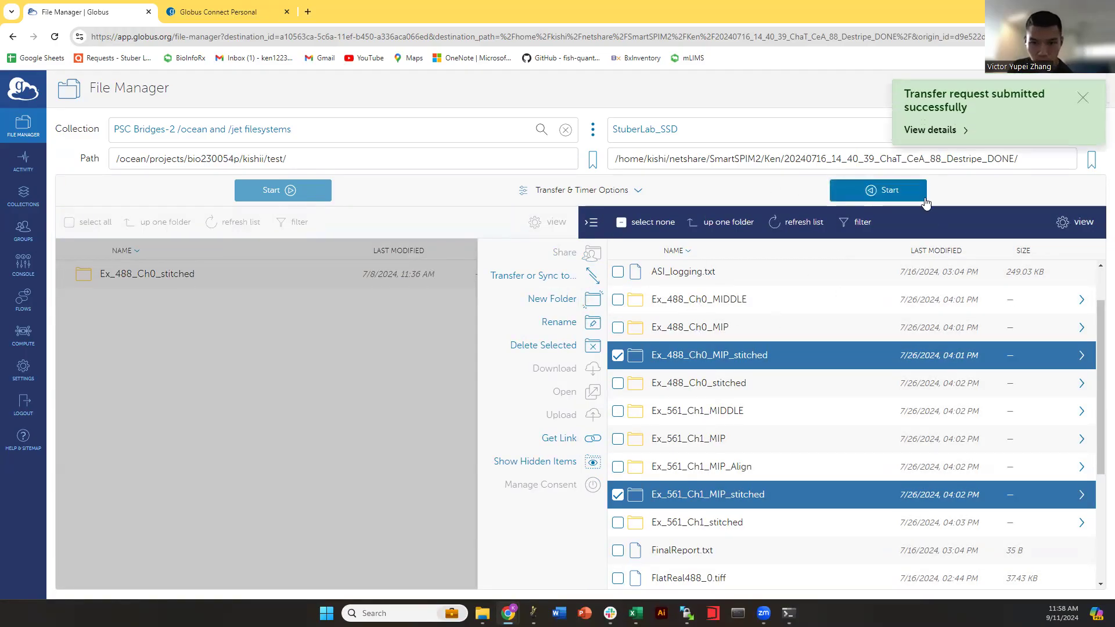
pyautogui.click(930, 129)
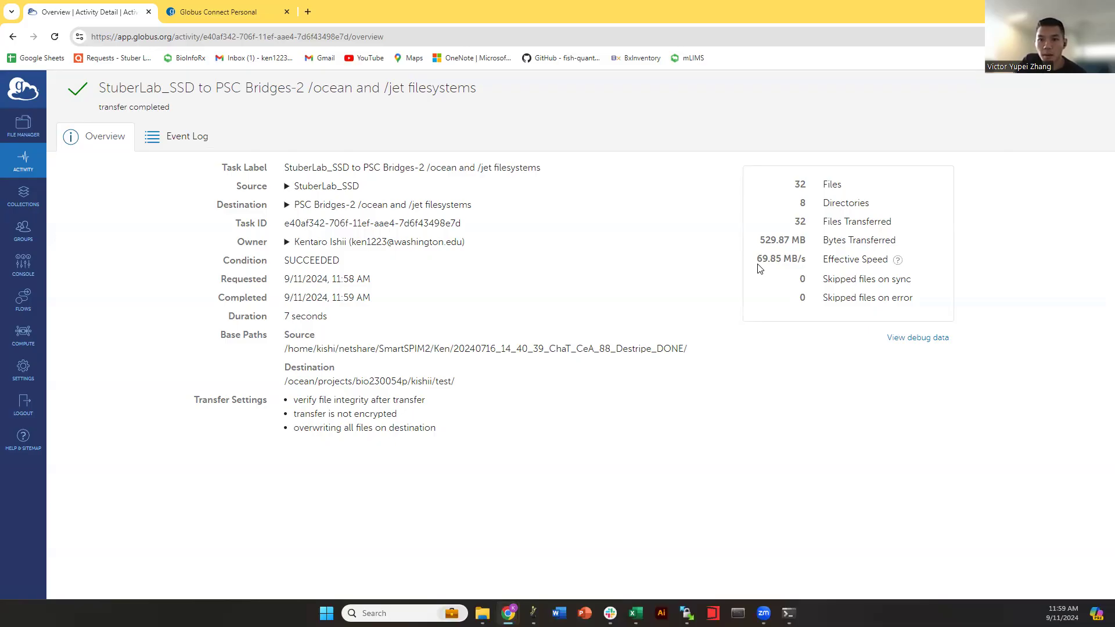
# Review the transfer task's overview, including paths, condition and settings, and return to the file manager.
pyautogui.moveTo(220, 170); pyautogui.dragTo(515, 448)
pyautogui.click(515, 449)
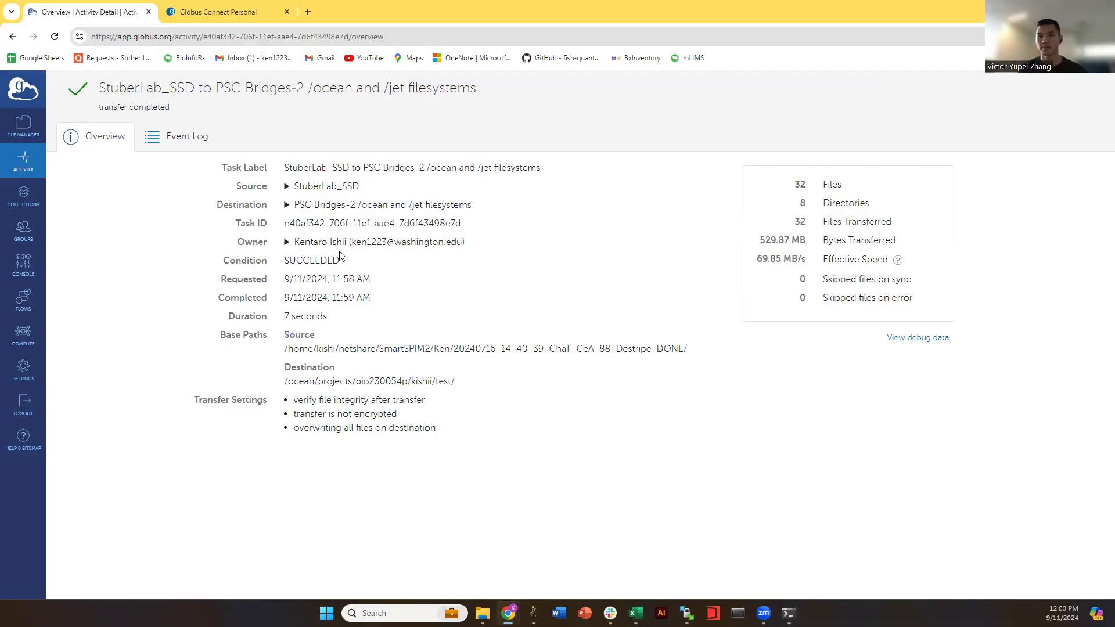
pyautogui.click(24, 125)
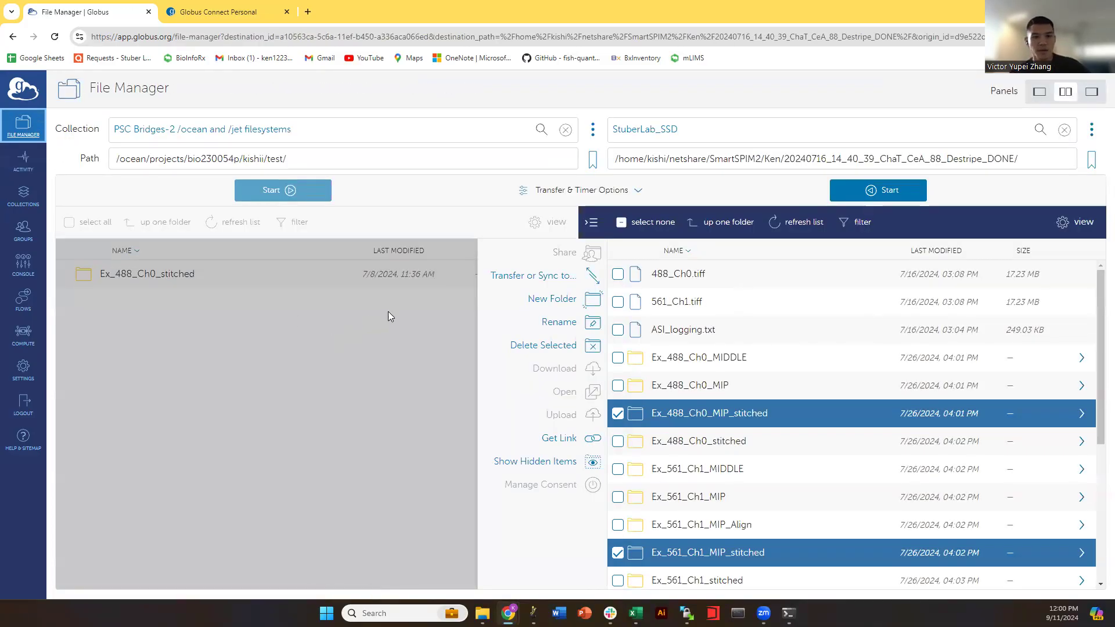